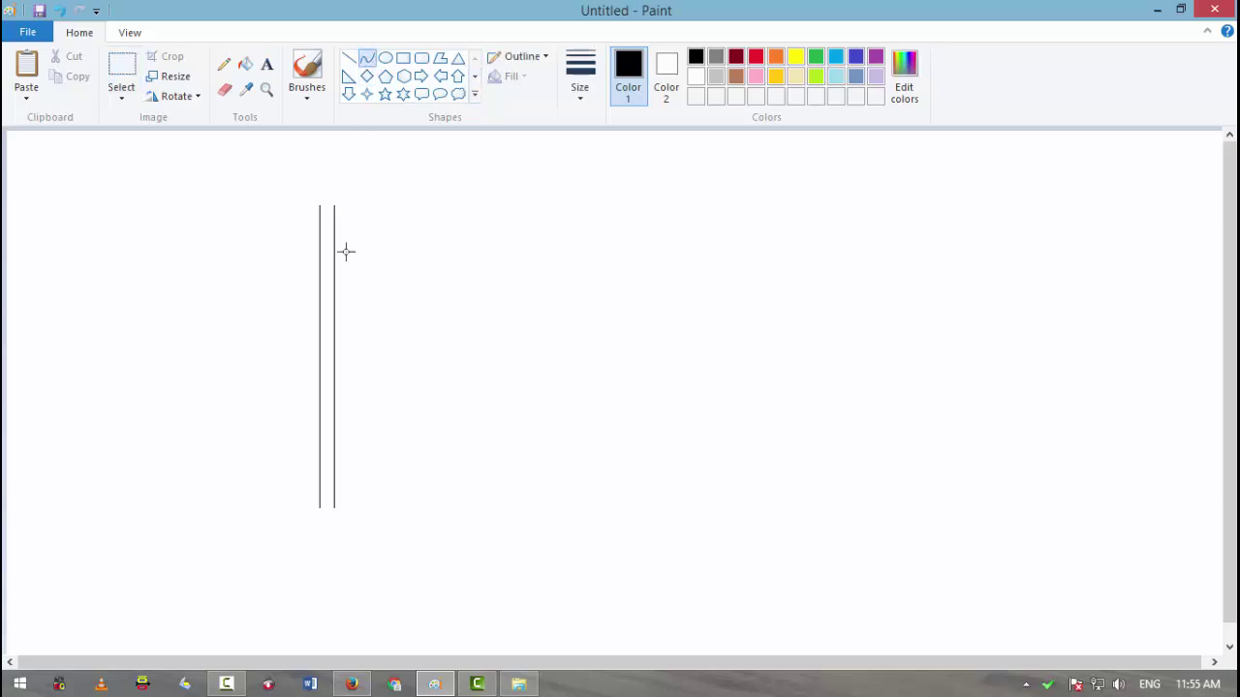
# Step: Draw a horizontal S-shaped wavy line just beside the upper end of the pole with the Curve tool
pyautogui.moveTo(393, 211); pyautogui.dragTo(533, 213)
pyautogui.moveTo(434, 210); pyautogui.dragTo(484, 185)
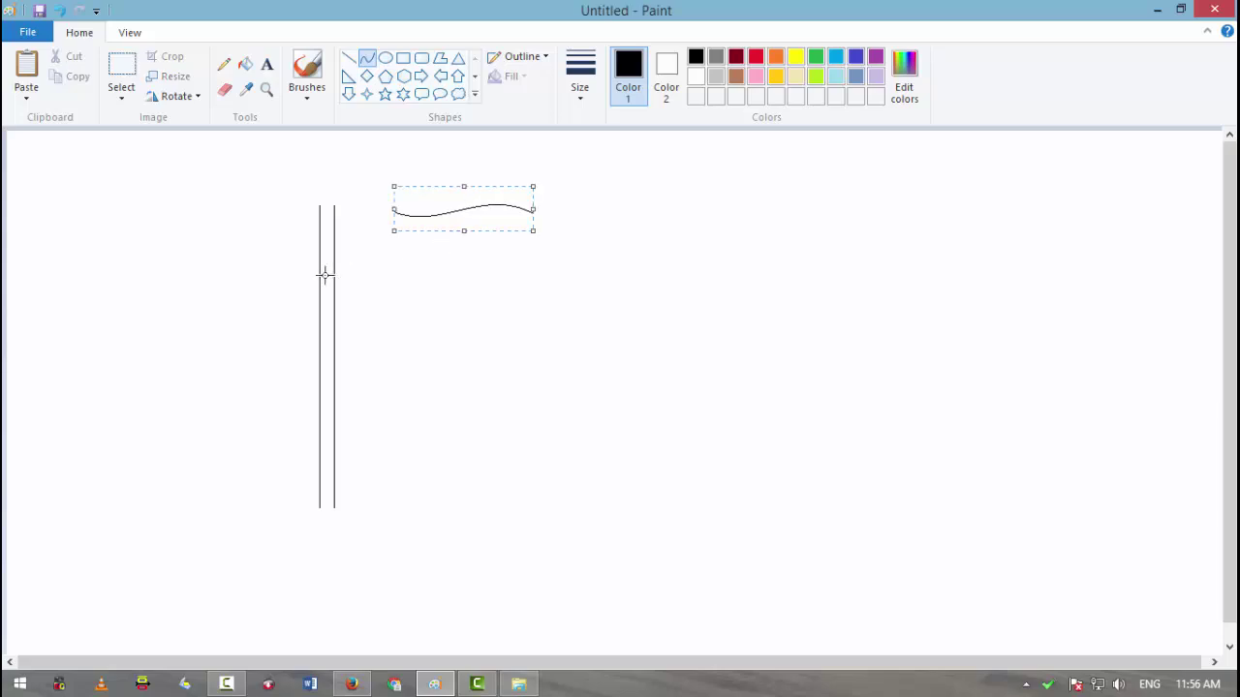
pyautogui.hotkey('ctrl', 'v')
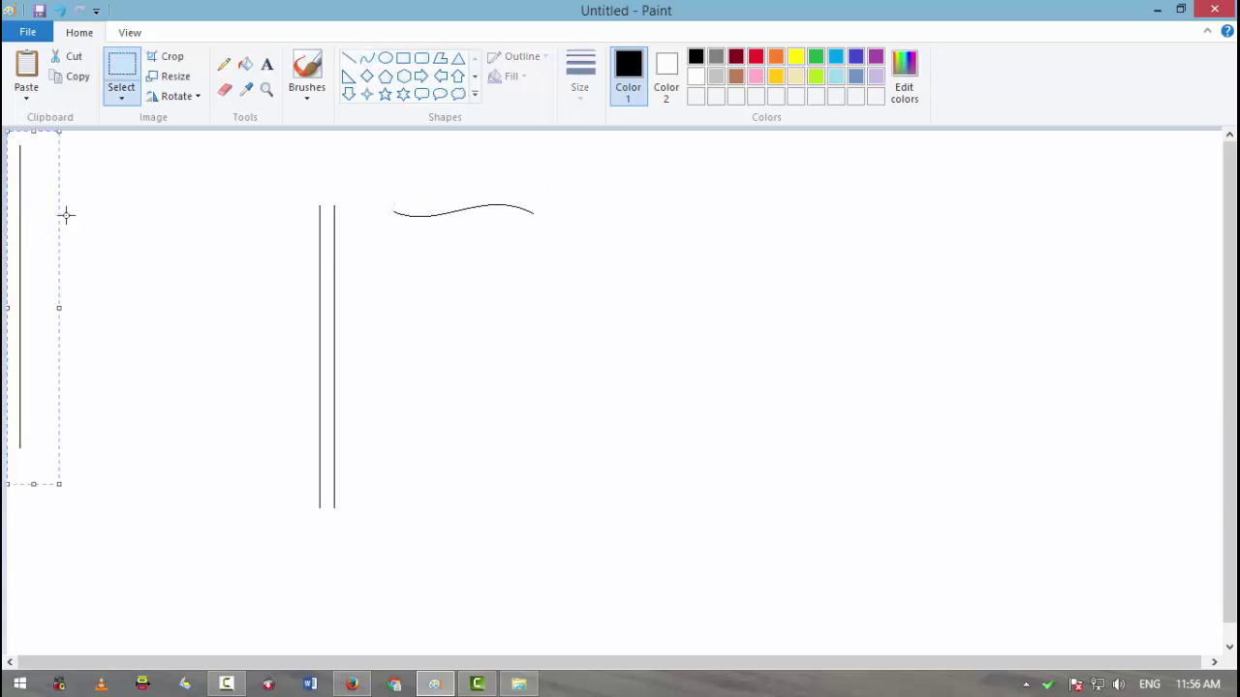
pyautogui.press('Delete')
# Step: Copy the wavy line and place three evenly spaced duplicates directly beneath it to outline the flag's stripes
pyautogui.moveTo(357, 191); pyautogui.dragTo(582, 252)
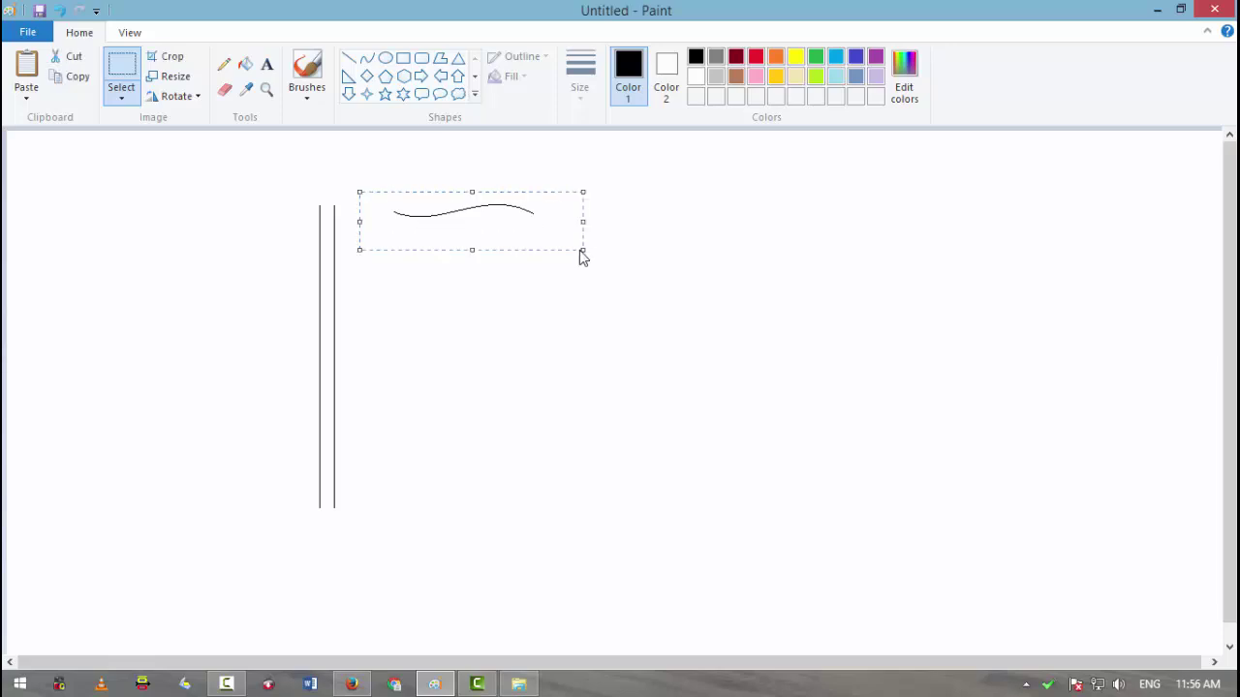
pyautogui.hotkey('ctrl', 'c')
pyautogui.hotkey('ctrl', 'v')
pyautogui.moveTo(111, 172)
pyautogui.mouseDown()
pyautogui.moveTo(362, 204)
pyautogui.moveTo(461, 258)
pyautogui.mouseUp()
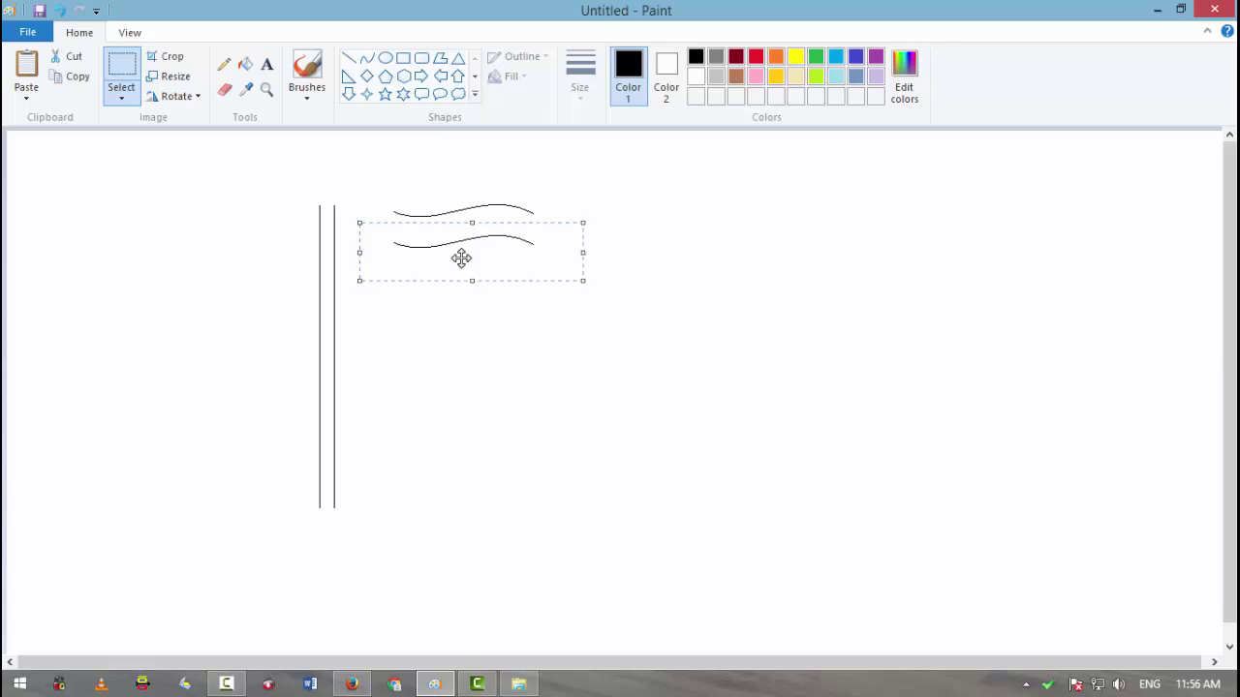
pyautogui.hotkey('ctrl', 'v')
pyautogui.moveTo(125, 158)
pyautogui.mouseDown()
pyautogui.moveTo(407, 277)
pyautogui.moveTo(475, 279)
pyautogui.mouseUp()
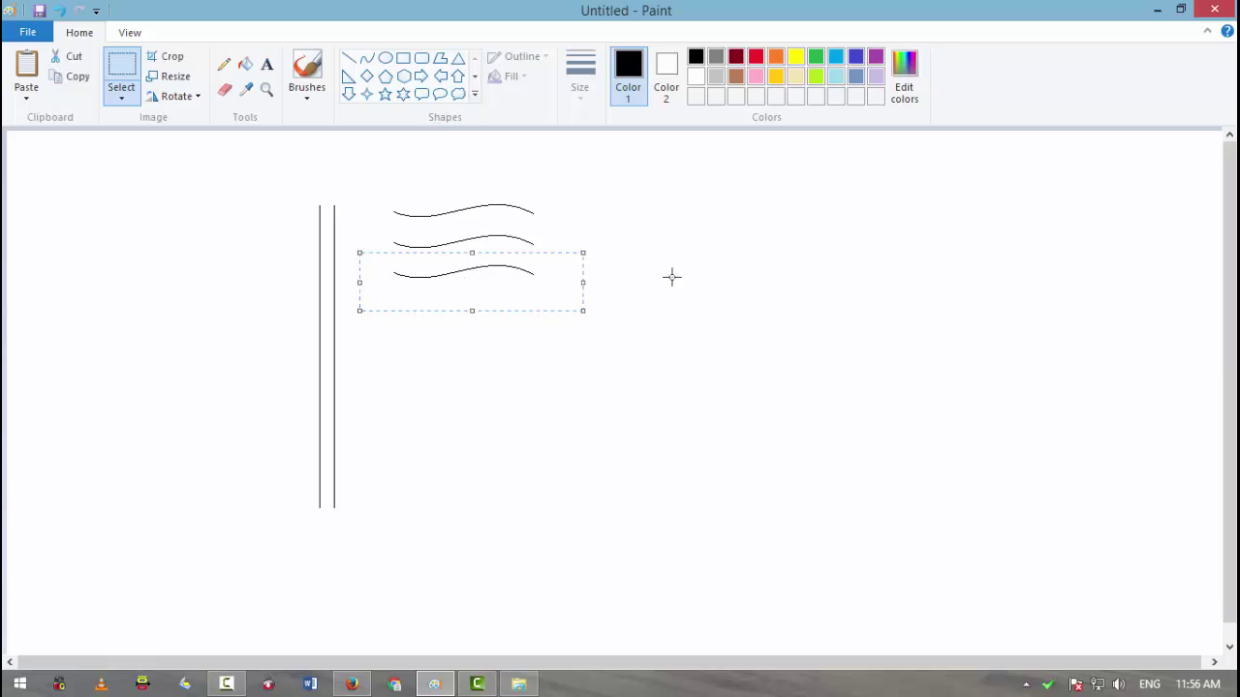
pyautogui.hotkey('ctrl', 'v')
pyautogui.moveTo(132, 170)
pyautogui.mouseDown()
pyautogui.moveTo(485, 296)
pyautogui.moveTo(481, 320)
pyautogui.mouseUp()
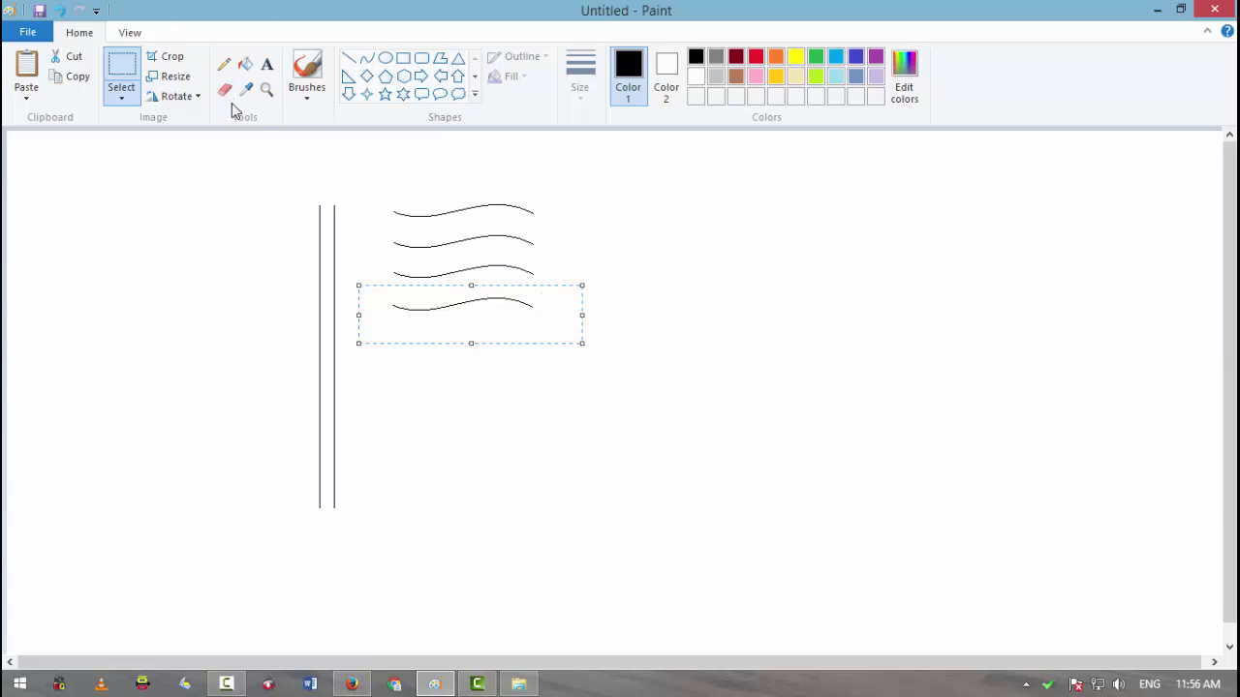
# Step: Close the free outer ends of the three stripes with short outward-bulging curves between neighbouring wavy lines
pyautogui.click(367, 58)
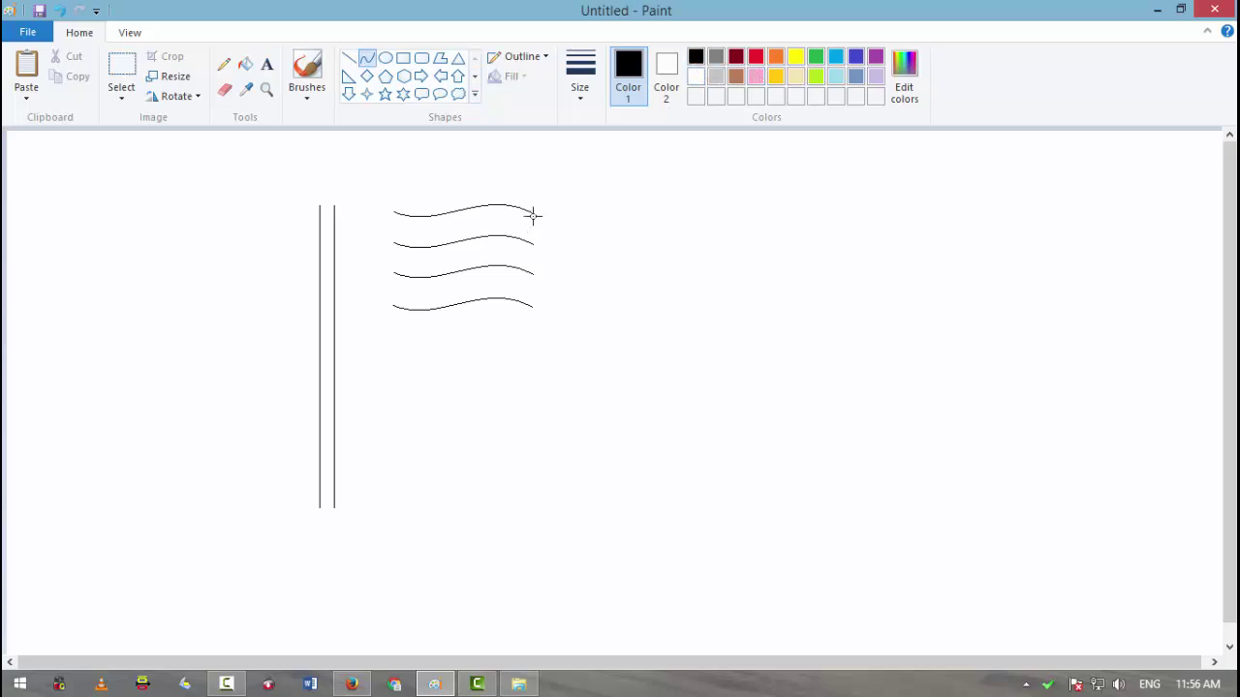
pyautogui.moveTo(533, 213); pyautogui.dragTo(533, 244)
pyautogui.moveTo(536, 232); pyautogui.dragTo(535, 226)
pyautogui.moveTo(533, 241); pyautogui.dragTo(539, 267)
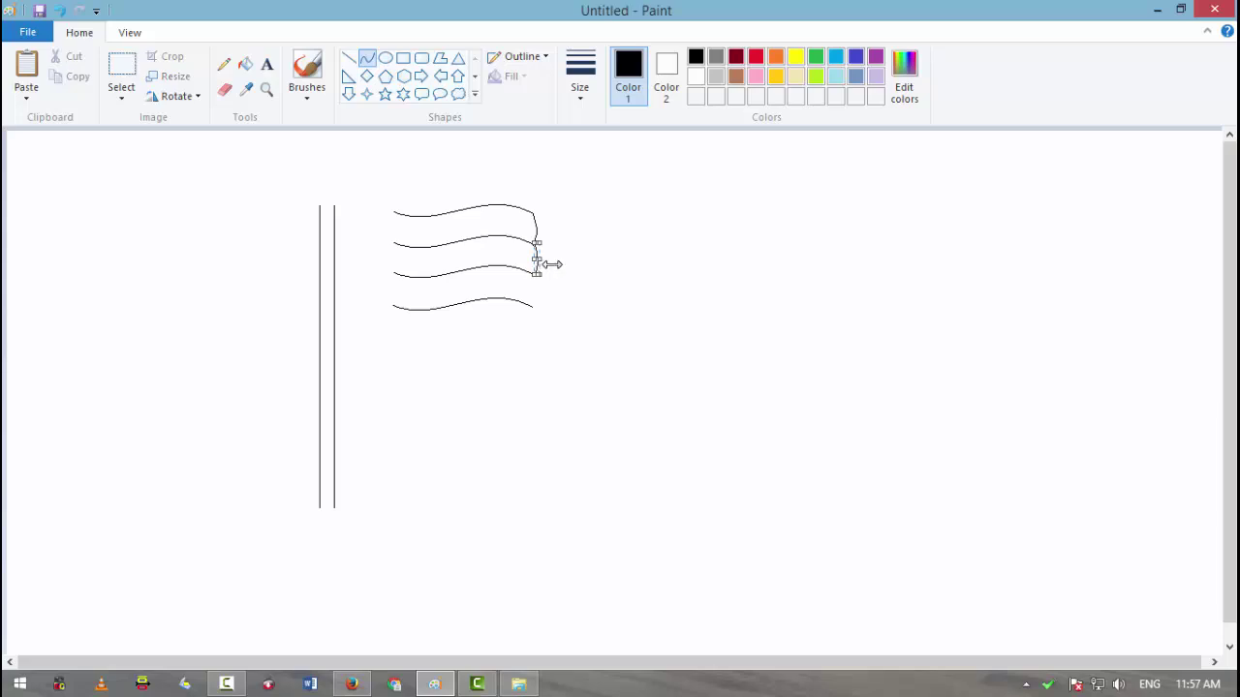
pyautogui.click(558, 288)
pyautogui.moveTo(532, 273)
pyautogui.mouseDown()
pyautogui.moveTo(533, 307)
pyautogui.moveTo(539, 285)
pyautogui.mouseUp()
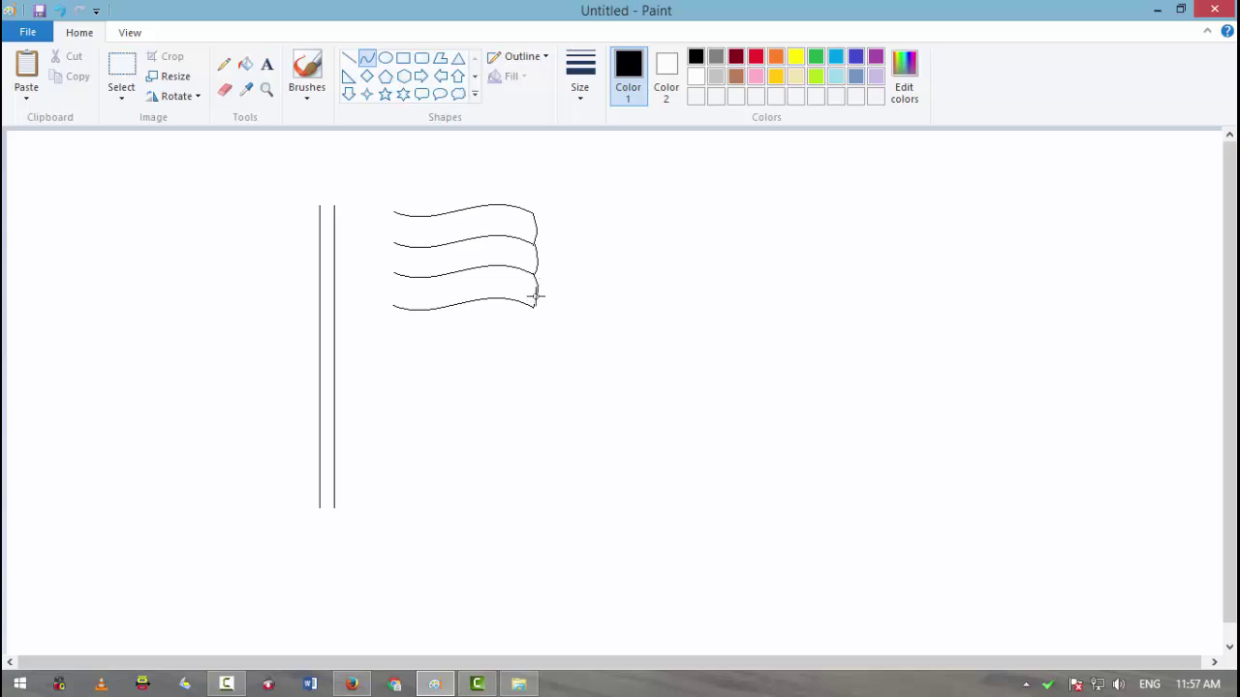
pyautogui.moveTo(536, 296); pyautogui.dragTo(537, 299)
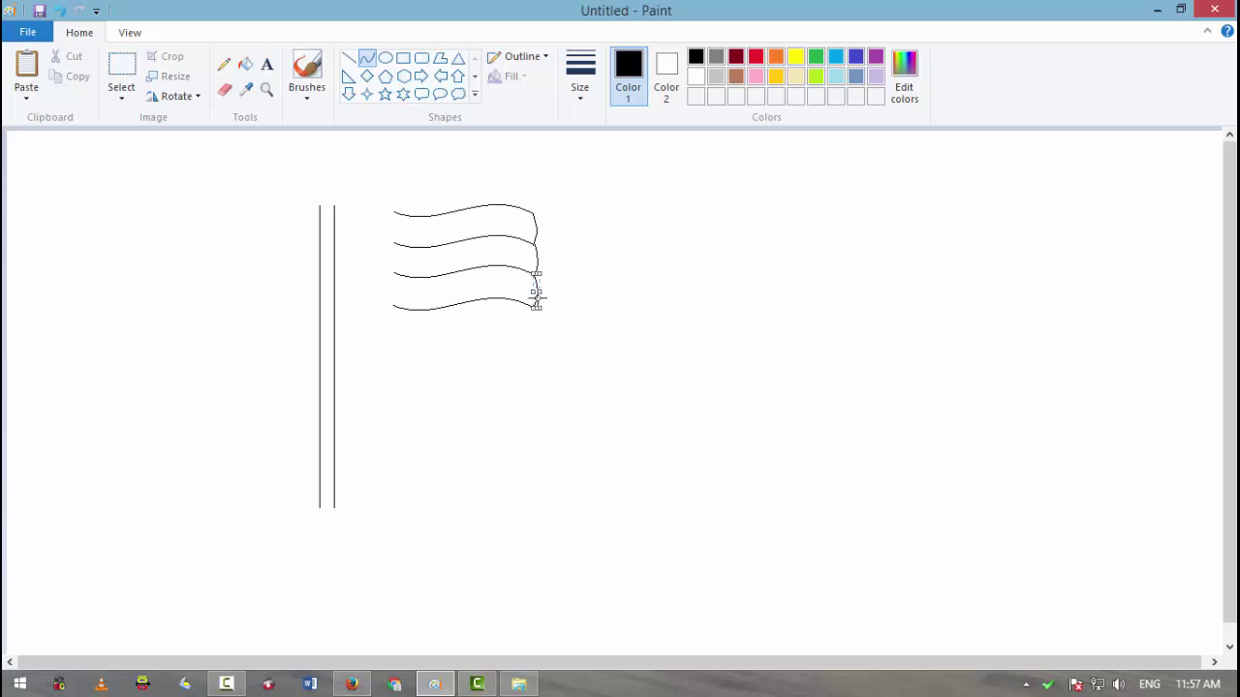
# Step: Draw a small circle in the centre of the middle stripe and nudge it up and sideways to fit between the lines
pyautogui.click(387, 58)
pyautogui.moveTo(451, 243); pyautogui.dragTo(480, 272)
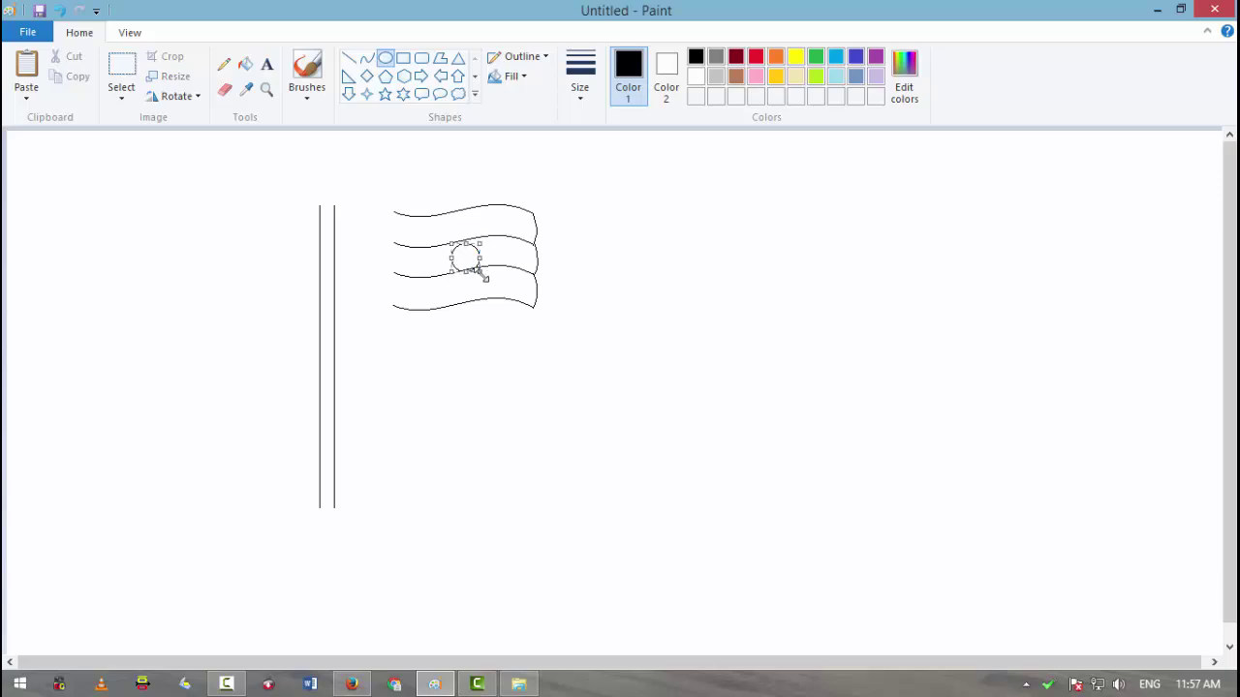
pyautogui.press('Up')
pyautogui.press('Up')
pyautogui.press('Up')
pyautogui.press('Up')
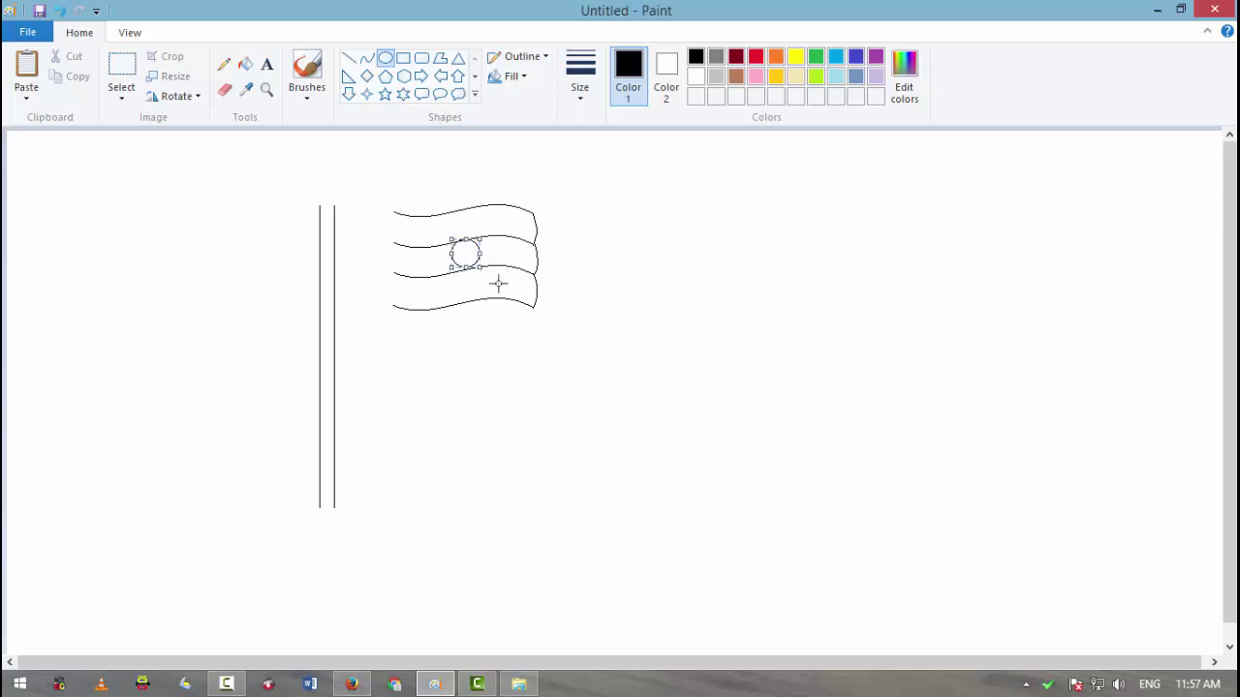
pyautogui.press('Right')
pyautogui.press('Right')
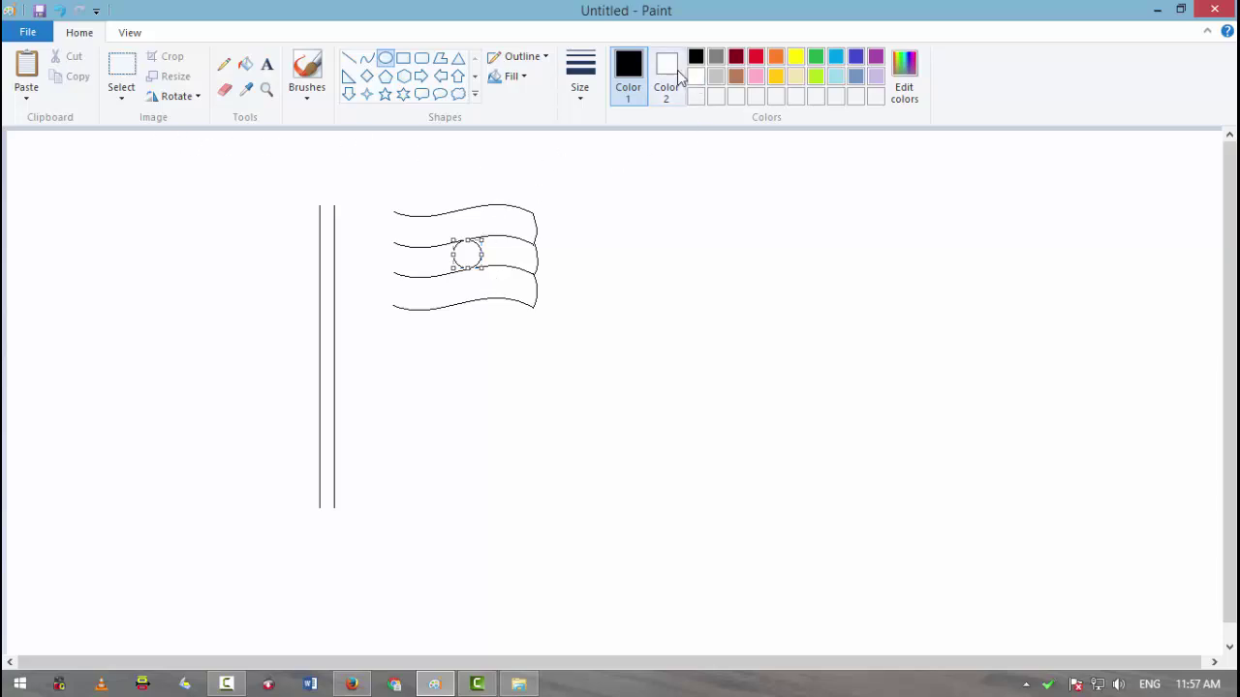
# Step: Draw straight spokes through the centre of the circle to form the flag's wheel
pyautogui.click(350, 58)
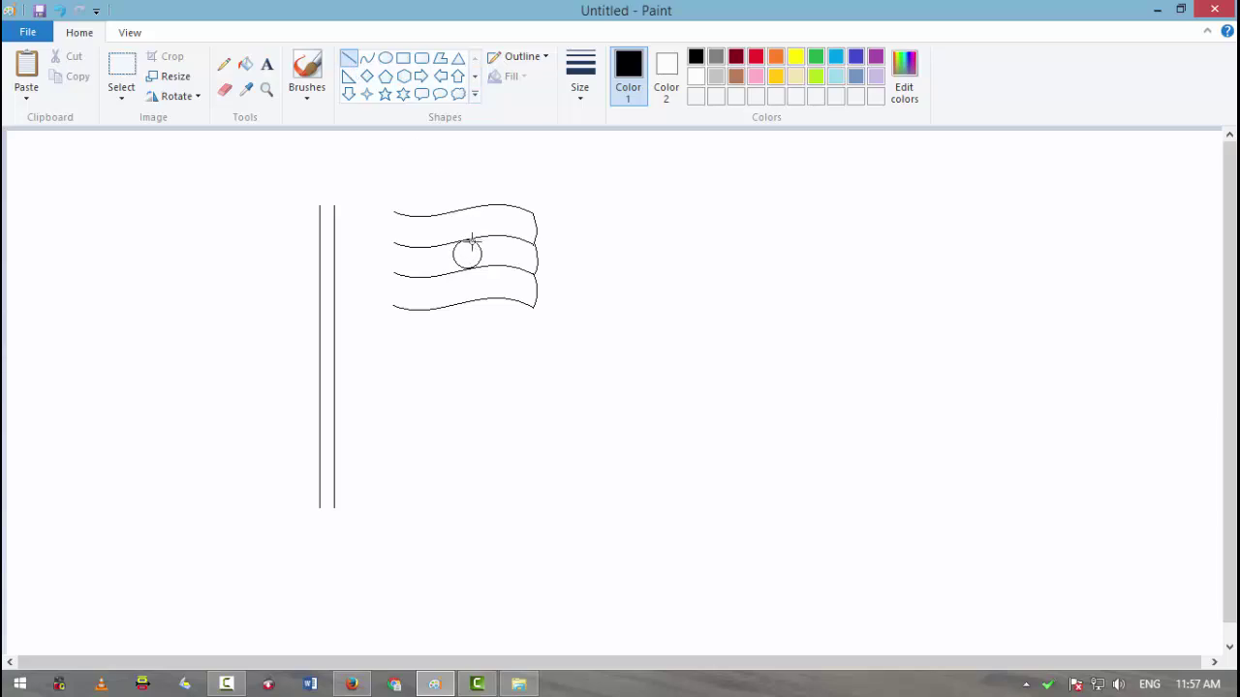
pyautogui.moveTo(460, 265)
pyautogui.mouseDown()
pyautogui.moveTo(459, 246)
pyautogui.moveTo(477, 264)
pyautogui.moveTo(478, 246)
pyautogui.moveTo(454, 259)
pyautogui.moveTo(468, 268)
pyautogui.moveTo(469, 240)
pyautogui.moveTo(453, 252)
pyautogui.moveTo(471, 256)
pyautogui.moveTo(455, 253)
pyautogui.mouseUp()
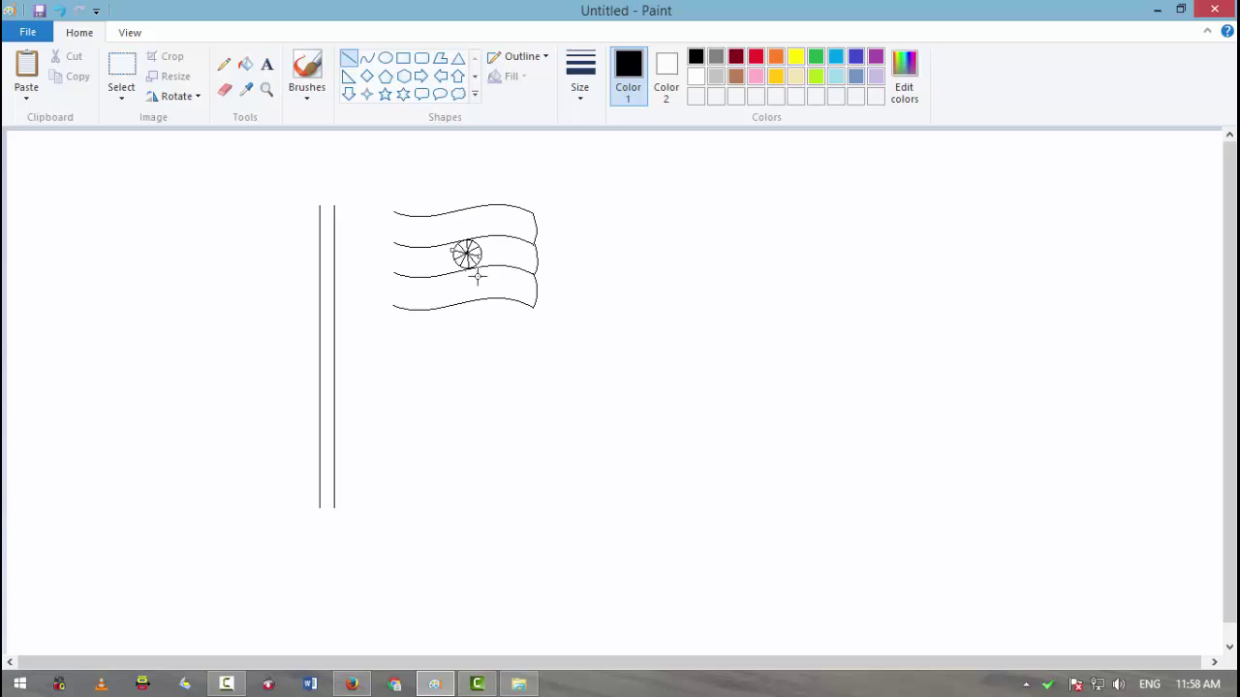
pyautogui.click(477, 277)
pyautogui.moveTo(458, 260)
pyautogui.mouseDown()
pyautogui.moveTo(456, 245)
pyautogui.moveTo(476, 258)
pyautogui.mouseUp()
pyautogui.click(465, 258)
pyautogui.click(496, 250)
pyautogui.moveTo(451, 255); pyautogui.dragTo(462, 242)
pyautogui.click(503, 255)
pyautogui.click(463, 240)
pyautogui.moveTo(472, 267); pyautogui.dragTo(471, 266)
pyautogui.click(498, 251)
pyautogui.moveTo(469, 239); pyautogui.dragTo(468, 240)
# Step: Select the whole flag and move it against the pole so its open stripe ends meet the pole's edge
pyautogui.click(121, 87)
pyautogui.moveTo(369, 194); pyautogui.dragTo(608, 376)
pyautogui.moveTo(491, 266); pyautogui.dragTo(432, 269)
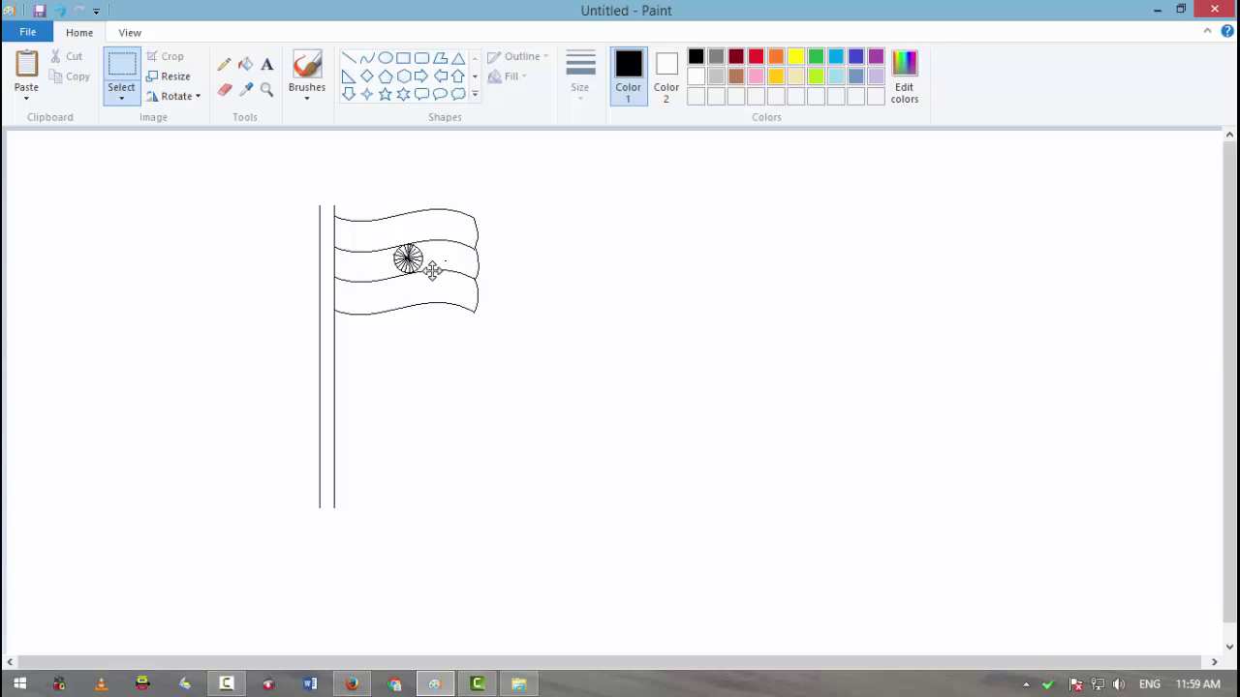
pyautogui.click(120, 77)
# Step: Fill the flag's lowest stripe with green and its uppermost stripe with orange
pyautogui.click(245, 66)
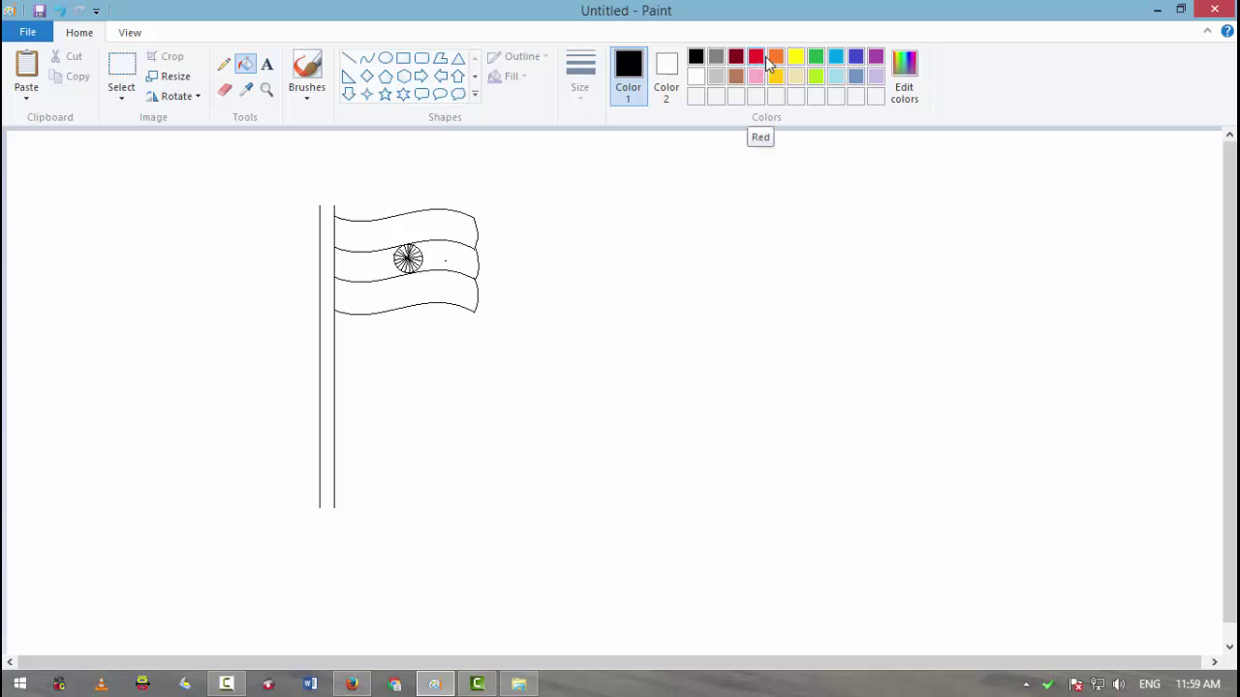
pyautogui.click(817, 61)
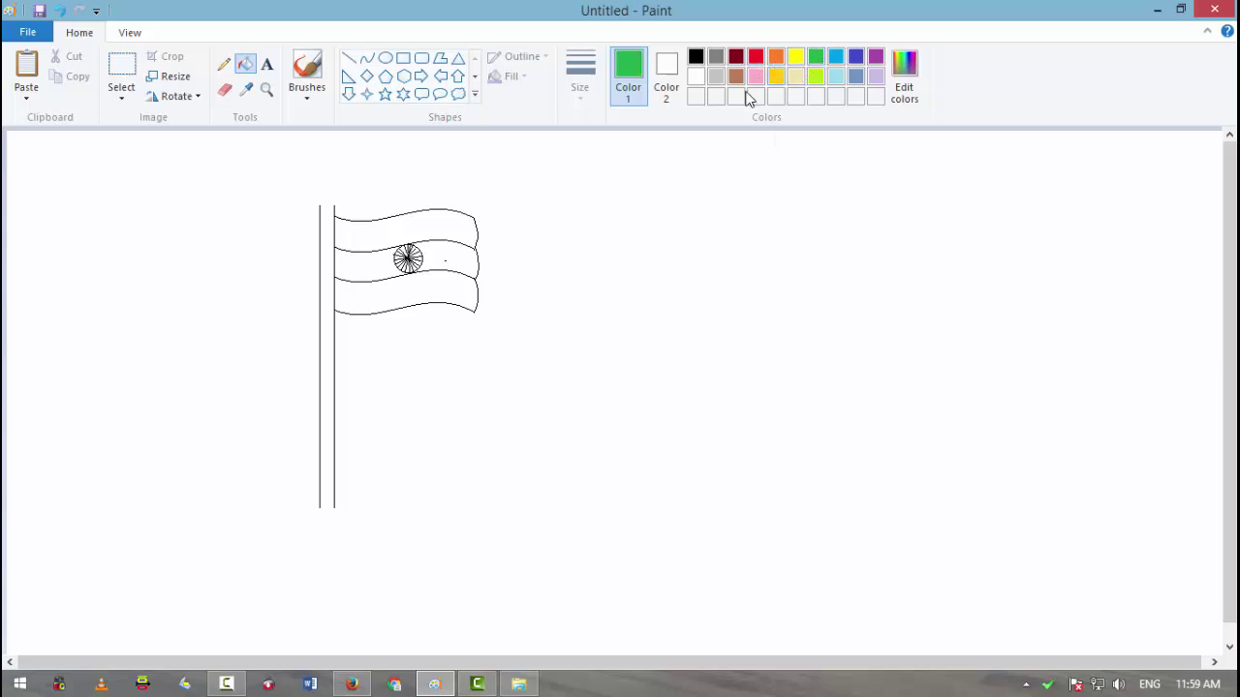
pyautogui.click(457, 285)
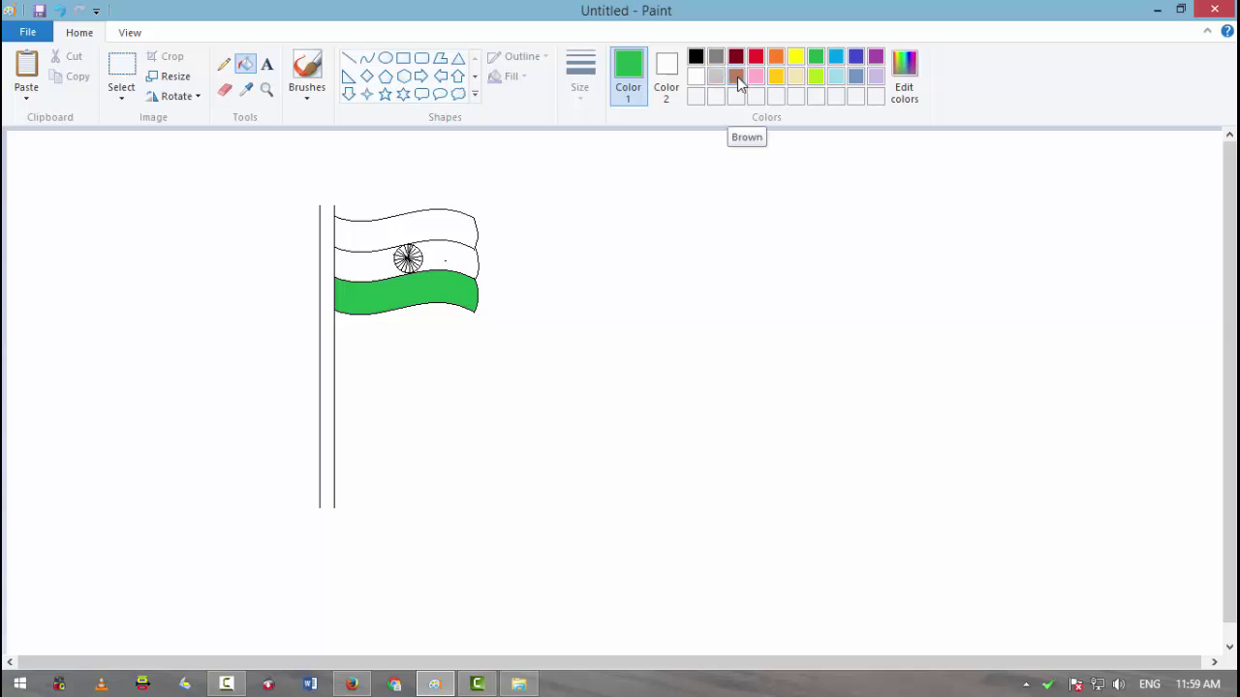
pyautogui.click(776, 57)
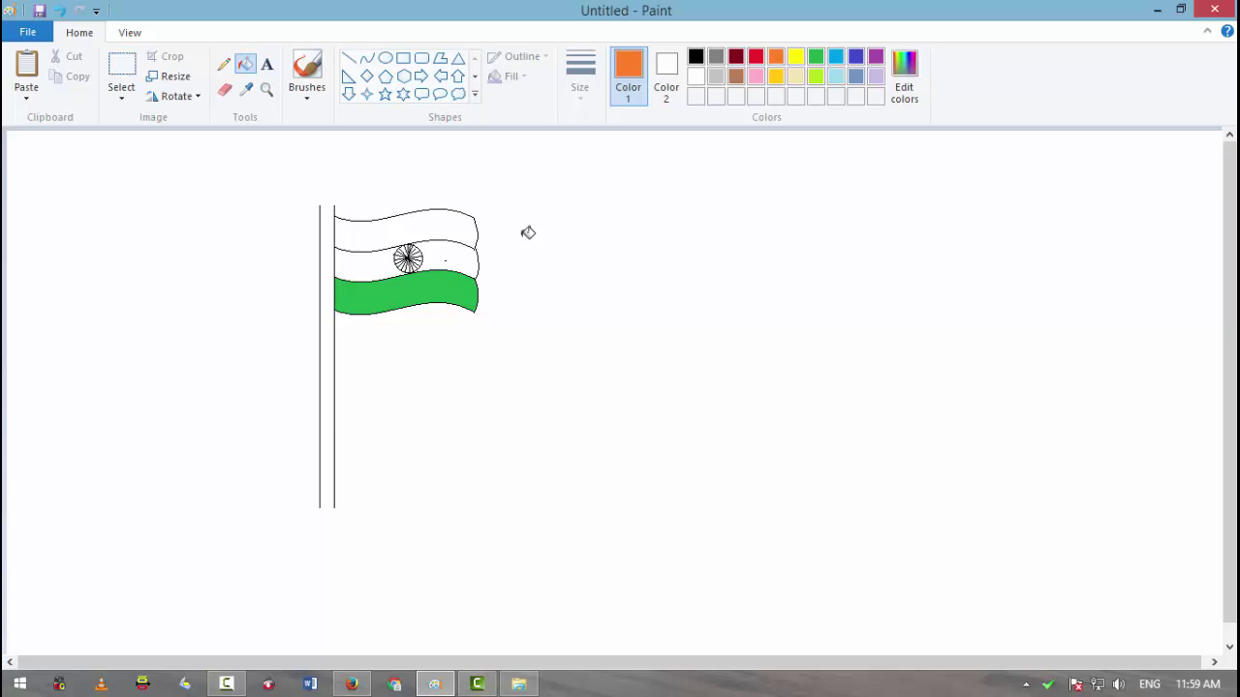
pyautogui.click(446, 215)
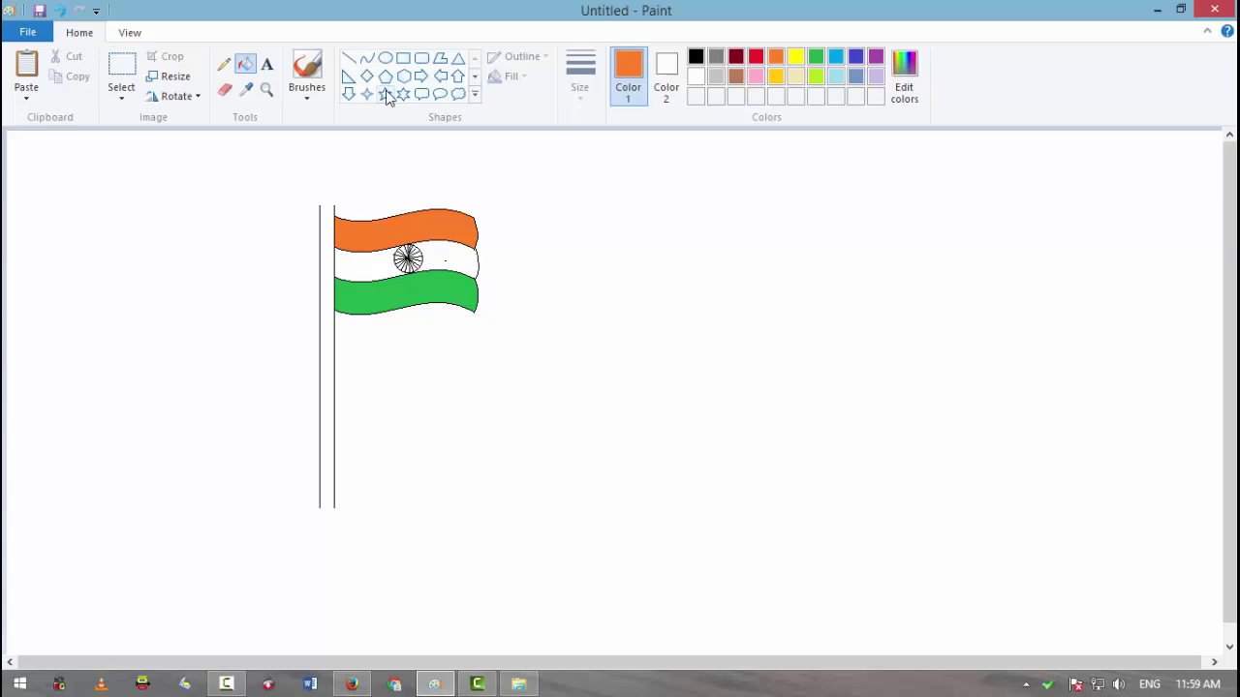
# Step: Draw a flat black-outlined ellipse capping the pole and a small circle sitting on it
pyautogui.click(384, 58)
pyautogui.moveTo(308, 199); pyautogui.dragTo(346, 201)
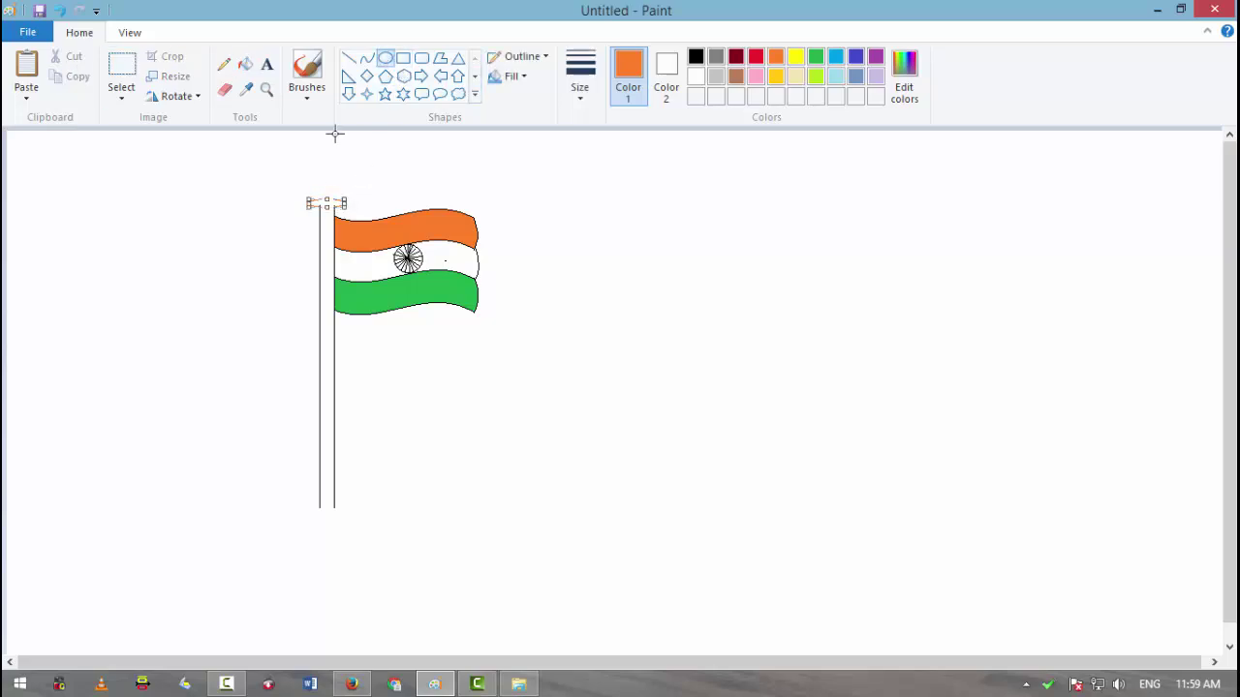
pyautogui.click(694, 57)
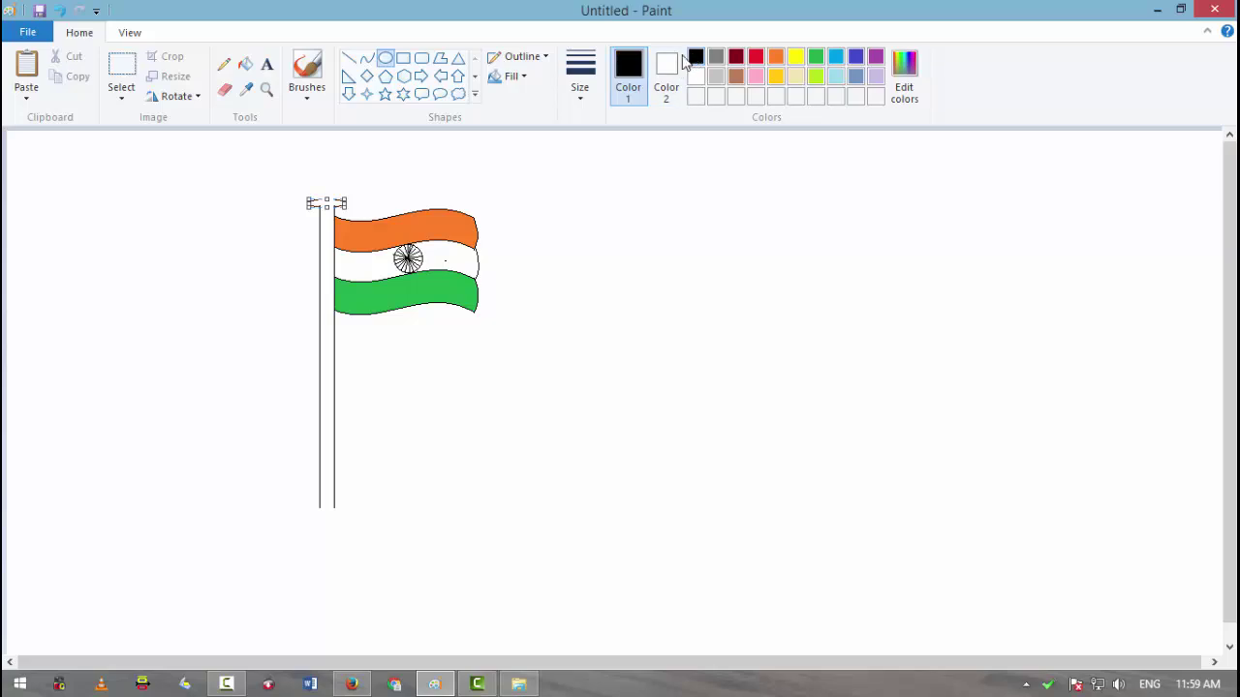
pyautogui.click(385, 58)
pyautogui.moveTo(313, 188); pyautogui.dragTo(335, 207)
# Step: Draw a wider ellipse at the foot of the pole and nudge it to meet the pole's lower end
pyautogui.moveTo(304, 505); pyautogui.dragTo(329, 506)
pyautogui.moveTo(332, 515); pyautogui.dragTo(332, 515)
pyautogui.press('Up')
pyautogui.press('Up')
pyautogui.press('Down')
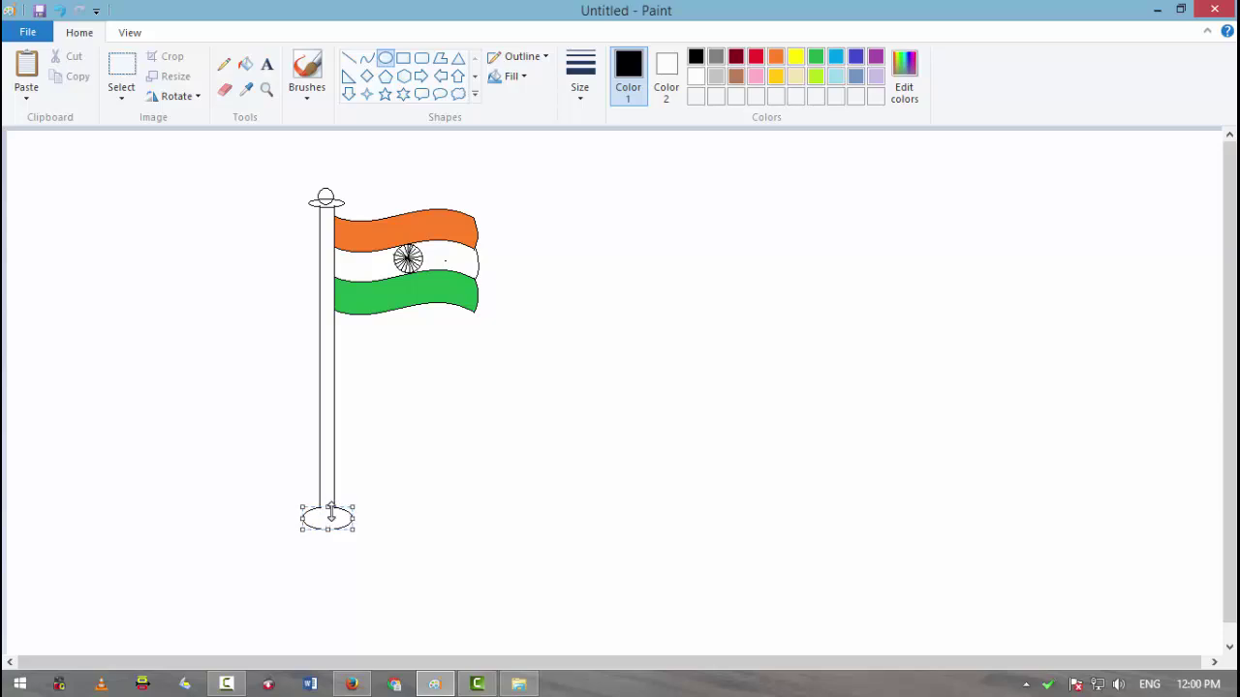
pyautogui.press('Up')
pyautogui.click(386, 59)
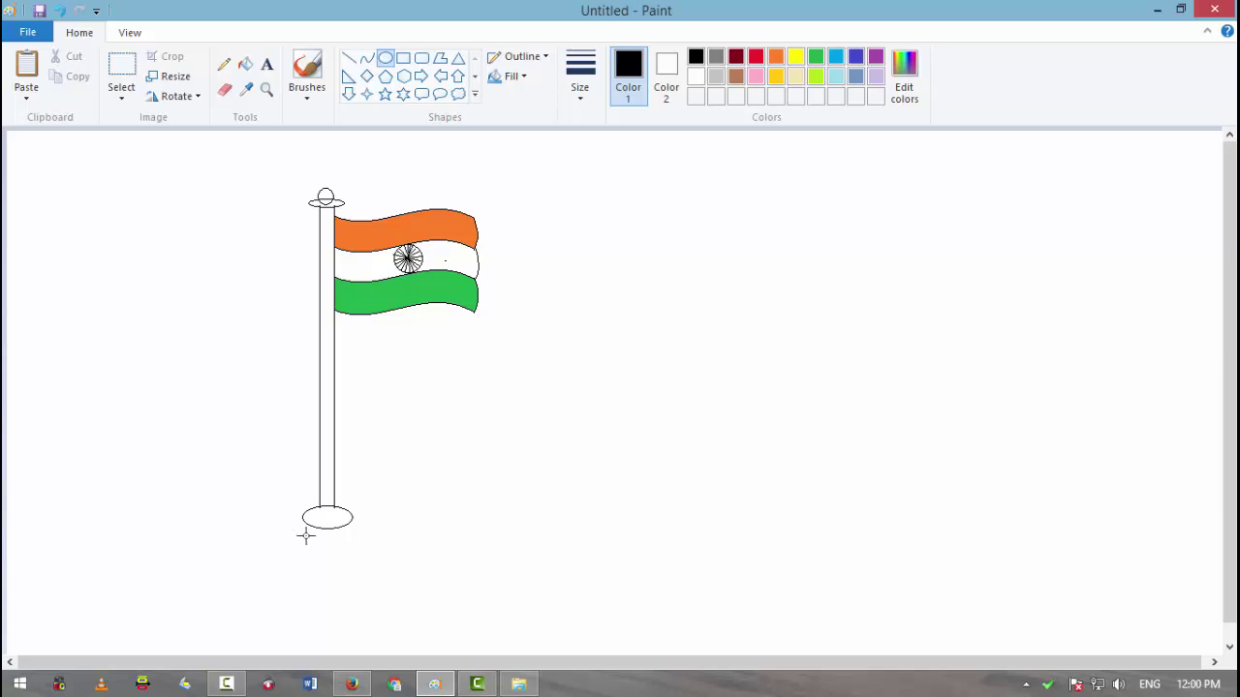
# Step: Give the base ellipse thickness by drawing two short side lines down from its ends and joining them with a downward curve
pyautogui.click(349, 58)
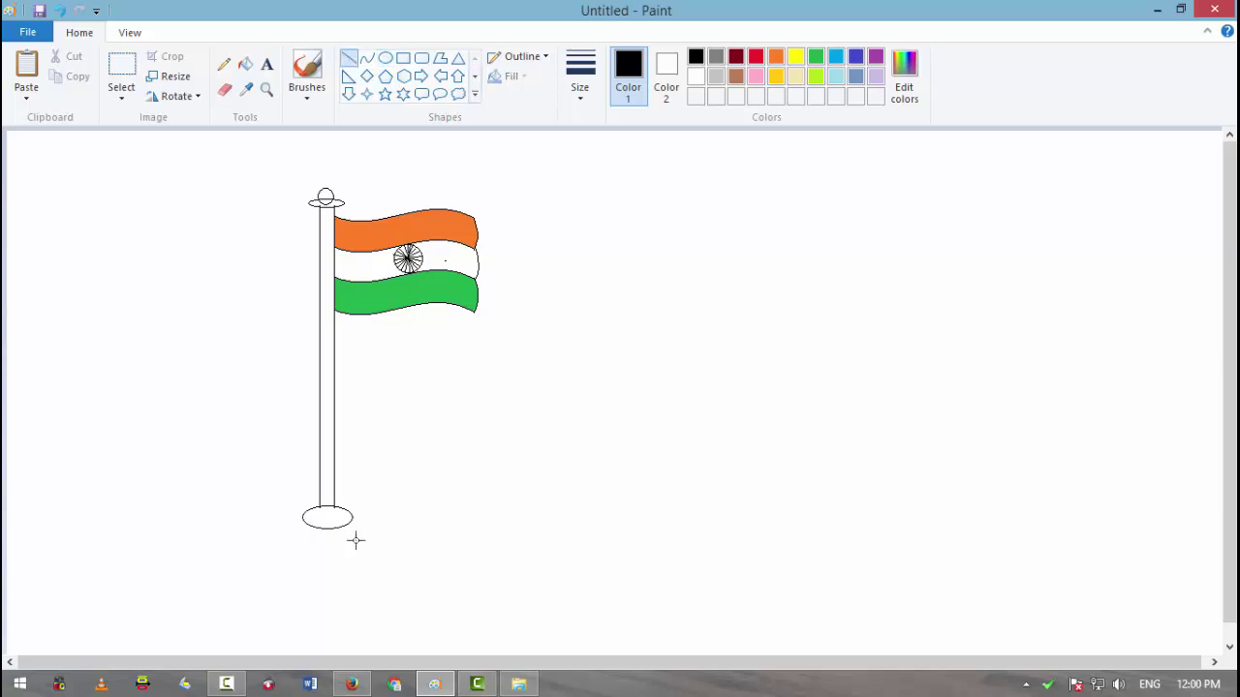
pyautogui.moveTo(303, 521); pyautogui.dragTo(303, 529)
pyautogui.hotkey('ctrl', 'z')
pyautogui.moveTo(302, 531); pyautogui.dragTo(300, 516)
pyautogui.moveTo(352, 531); pyautogui.dragTo(352, 532)
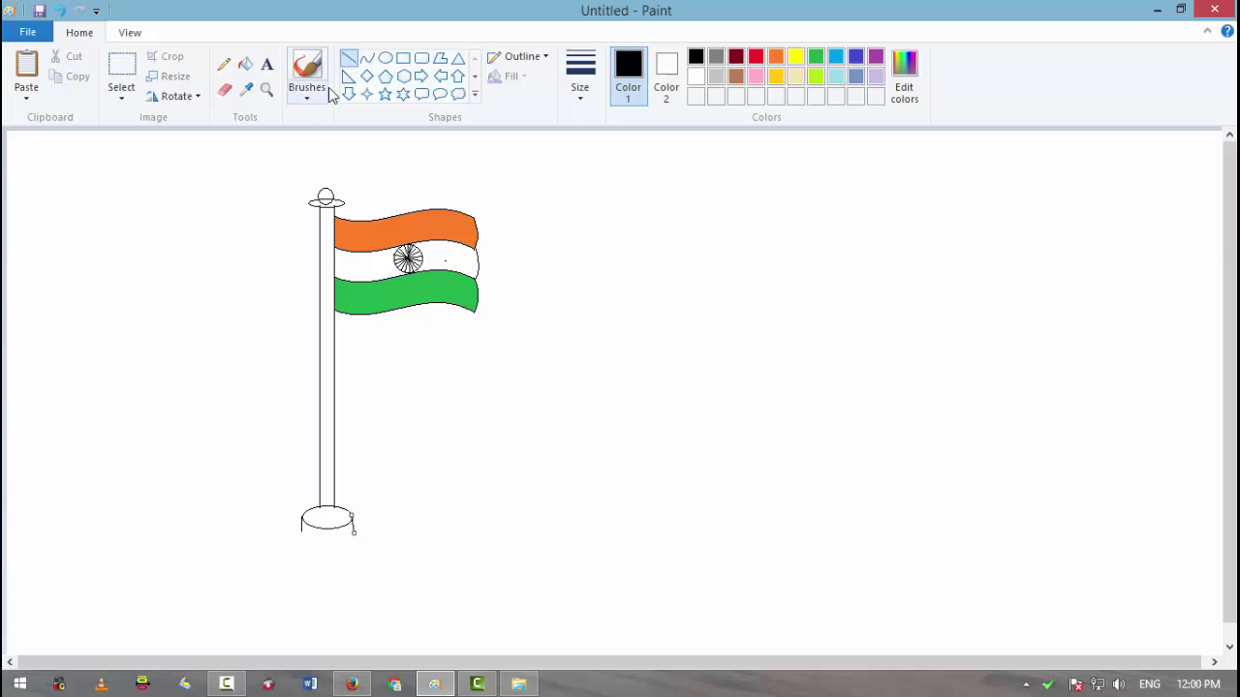
pyautogui.click(367, 57)
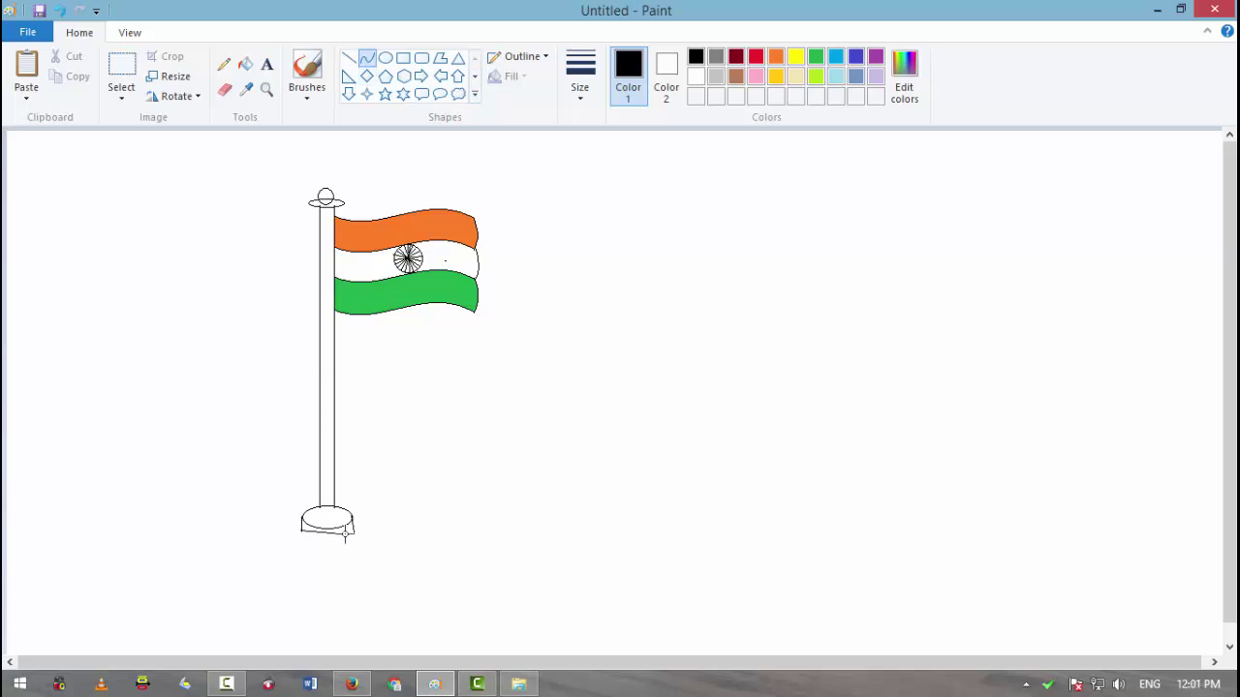
pyautogui.moveTo(353, 536)
pyautogui.mouseDown()
pyautogui.moveTo(307, 541)
pyautogui.moveTo(336, 543)
pyautogui.mouseUp()
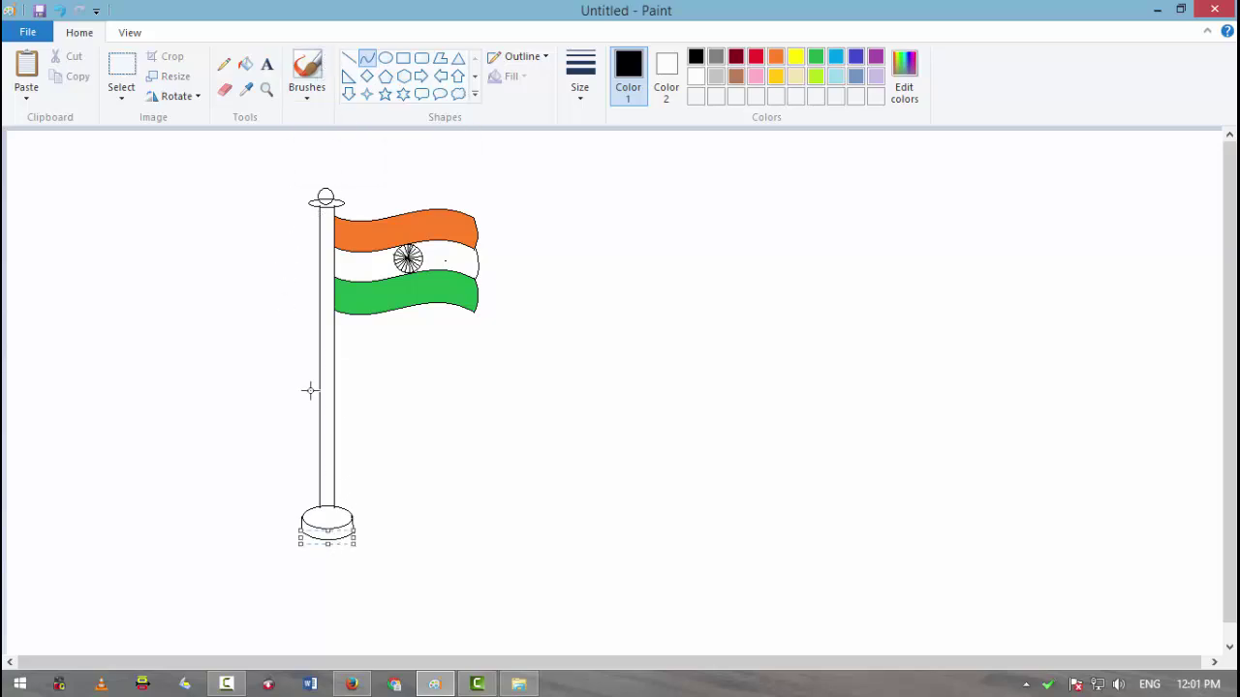
pyautogui.click(114, 76)
# Step: Draw the flag's rope as a curve from the pole's upper end to near its foot, bowed out opposite the flag
pyautogui.click(367, 59)
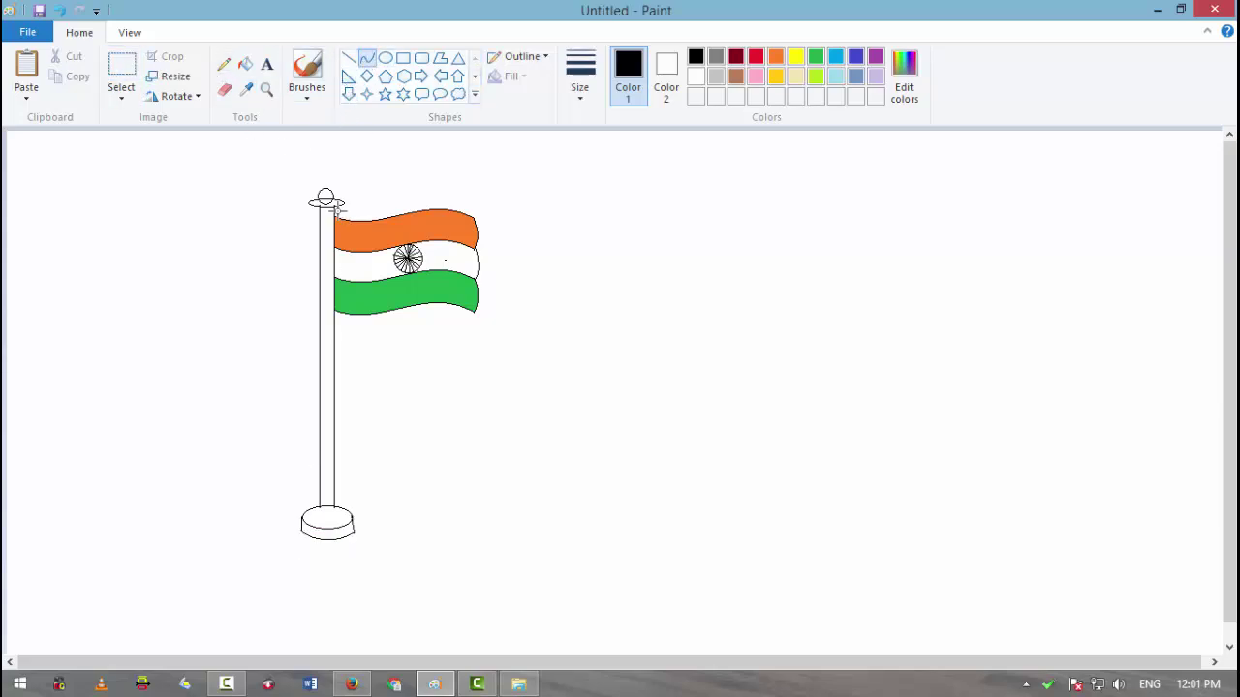
pyautogui.moveTo(336, 207); pyautogui.dragTo(333, 497)
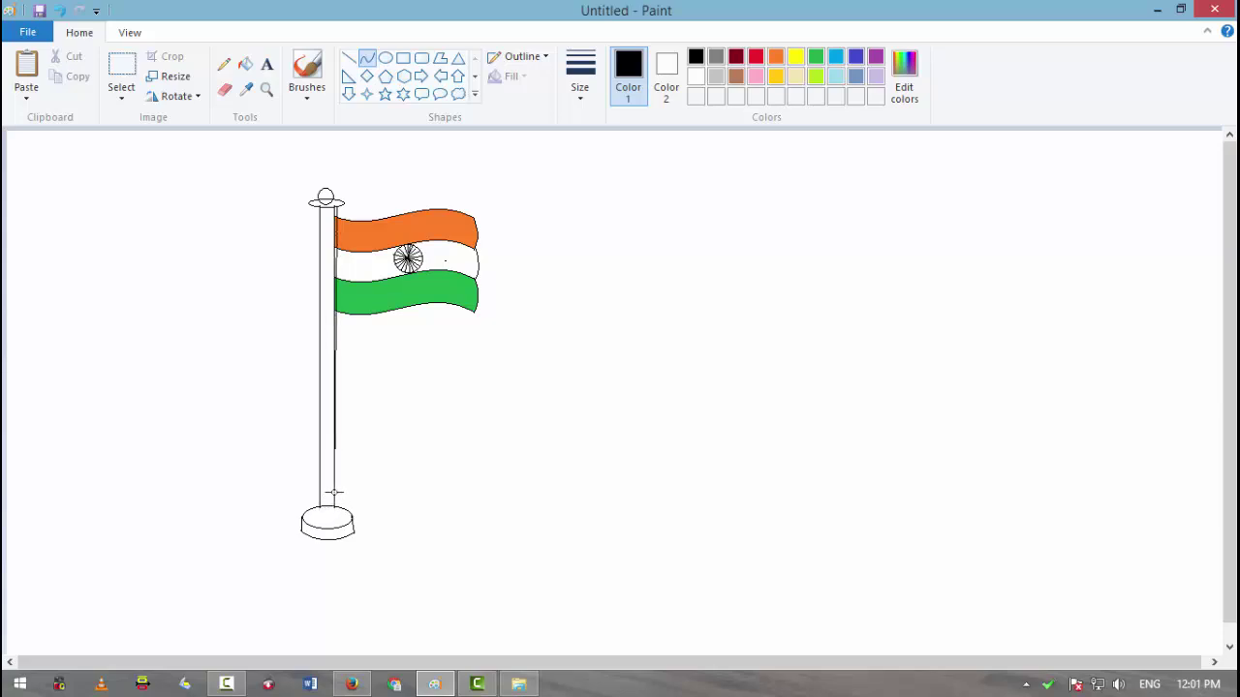
pyautogui.moveTo(334, 340); pyautogui.dragTo(276, 305)
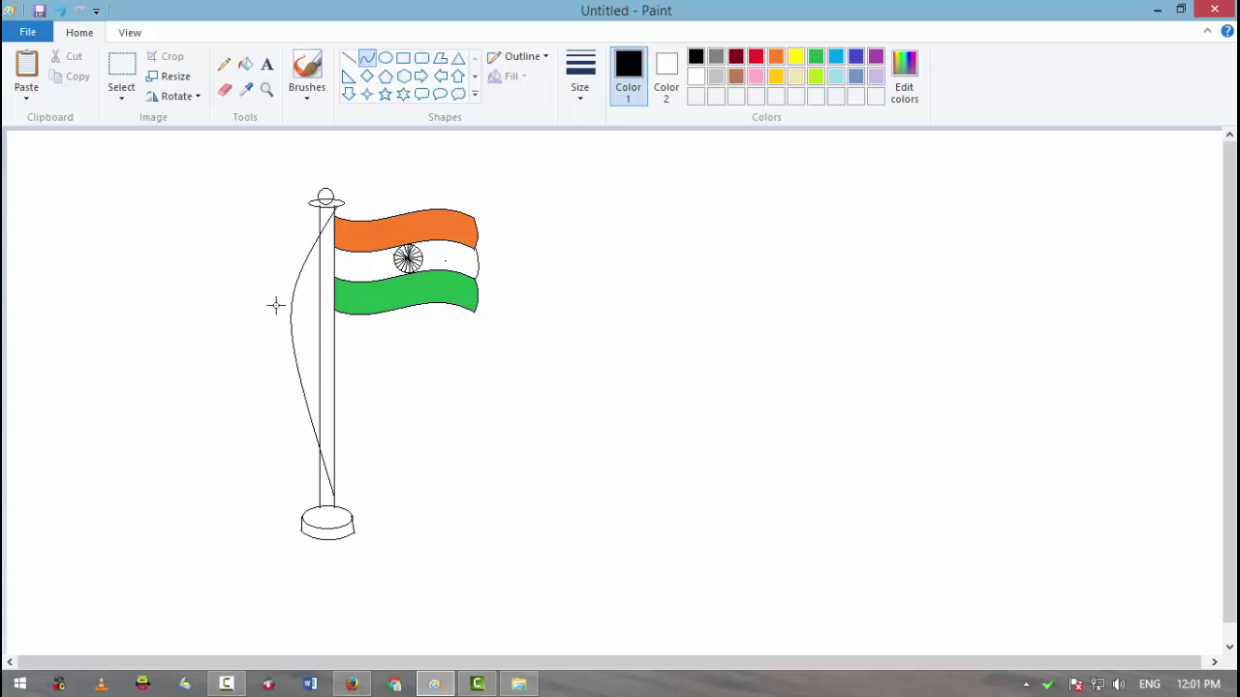
pyautogui.moveTo(305, 413)
pyautogui.mouseDown()
pyautogui.moveTo(315, 417)
pyautogui.moveTo(306, 398)
pyautogui.mouseUp()
# Step: Fill the ball on top of the pole with red and the flat ellipse beneath it with yellow
pyautogui.click(245, 64)
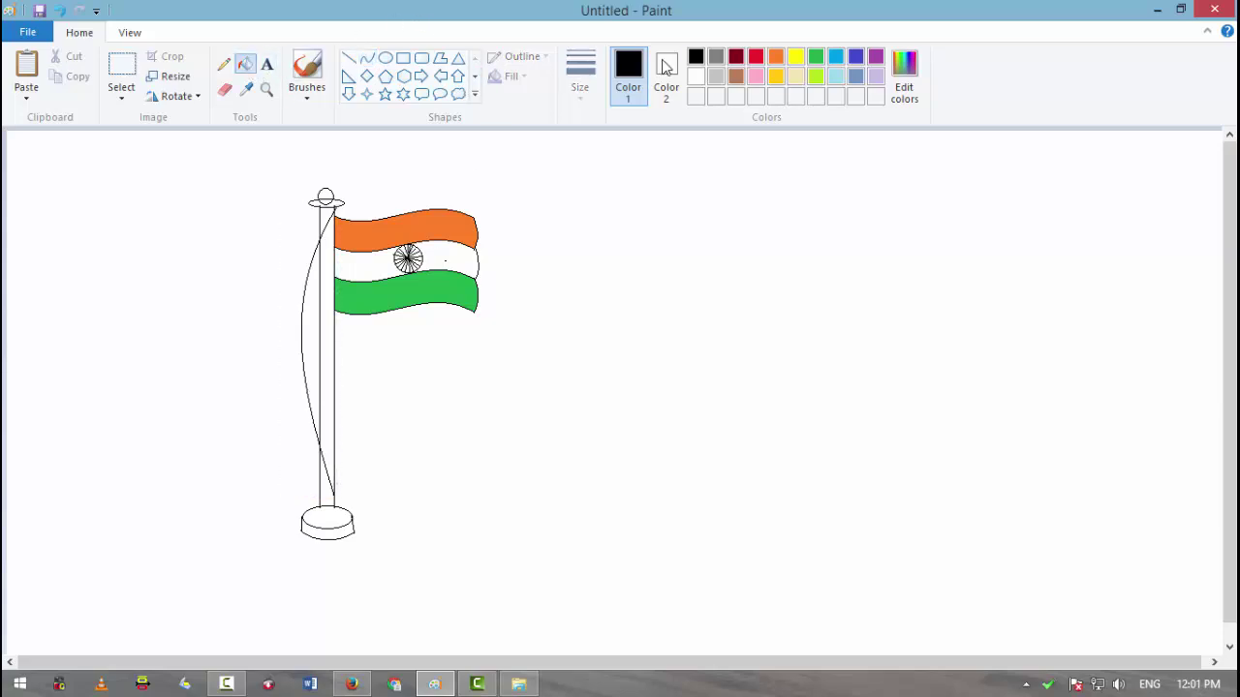
pyautogui.click(756, 56)
pyautogui.click(327, 194)
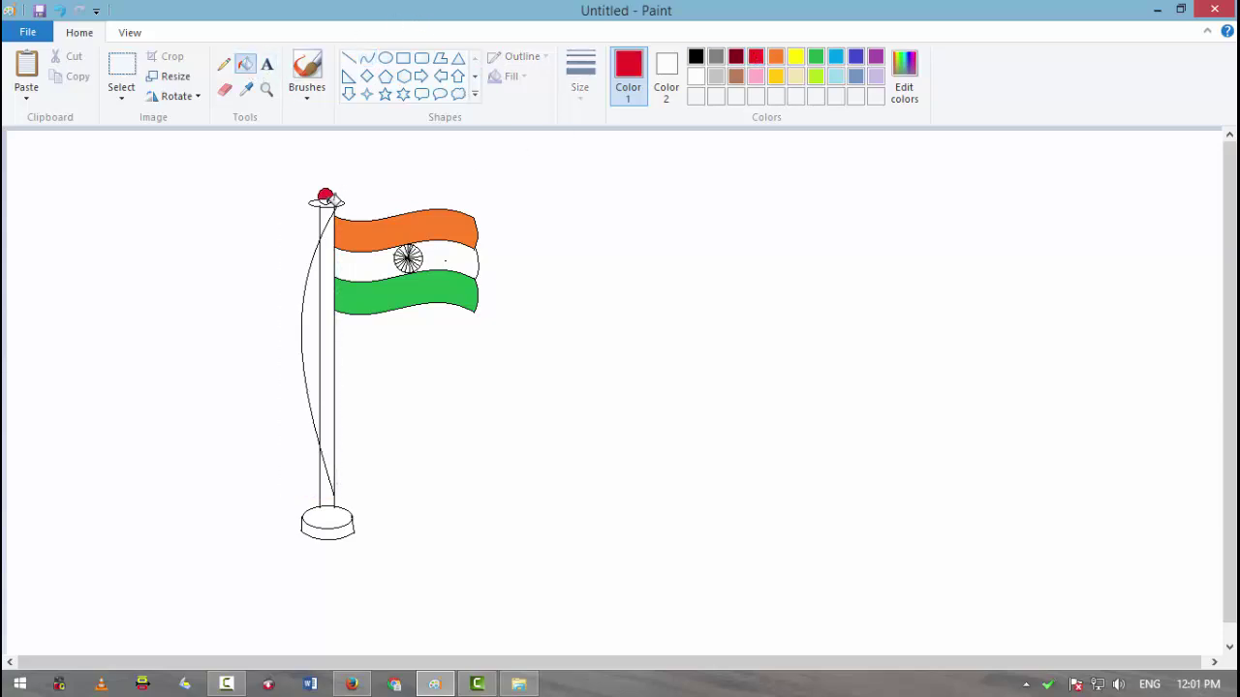
pyautogui.click(795, 56)
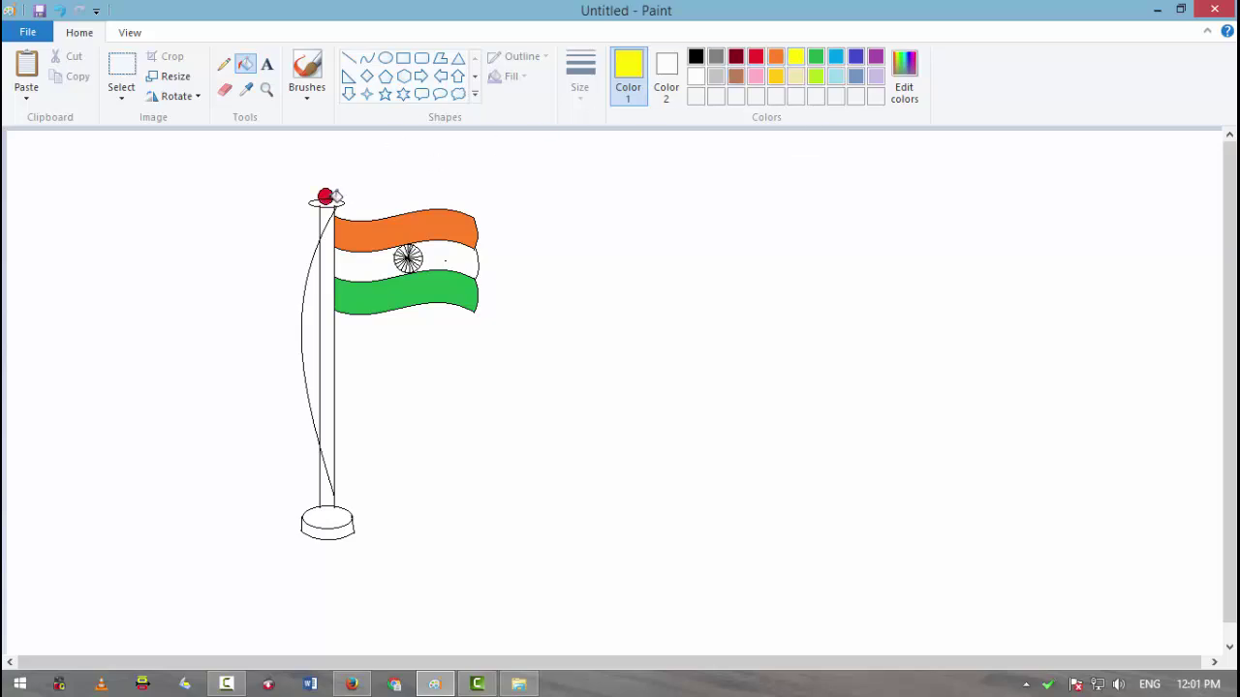
# Step: Fill all sections of the flagpole with brown, including the parts above and below where the rope crosses it
pyautogui.click(739, 77)
pyautogui.click(329, 287)
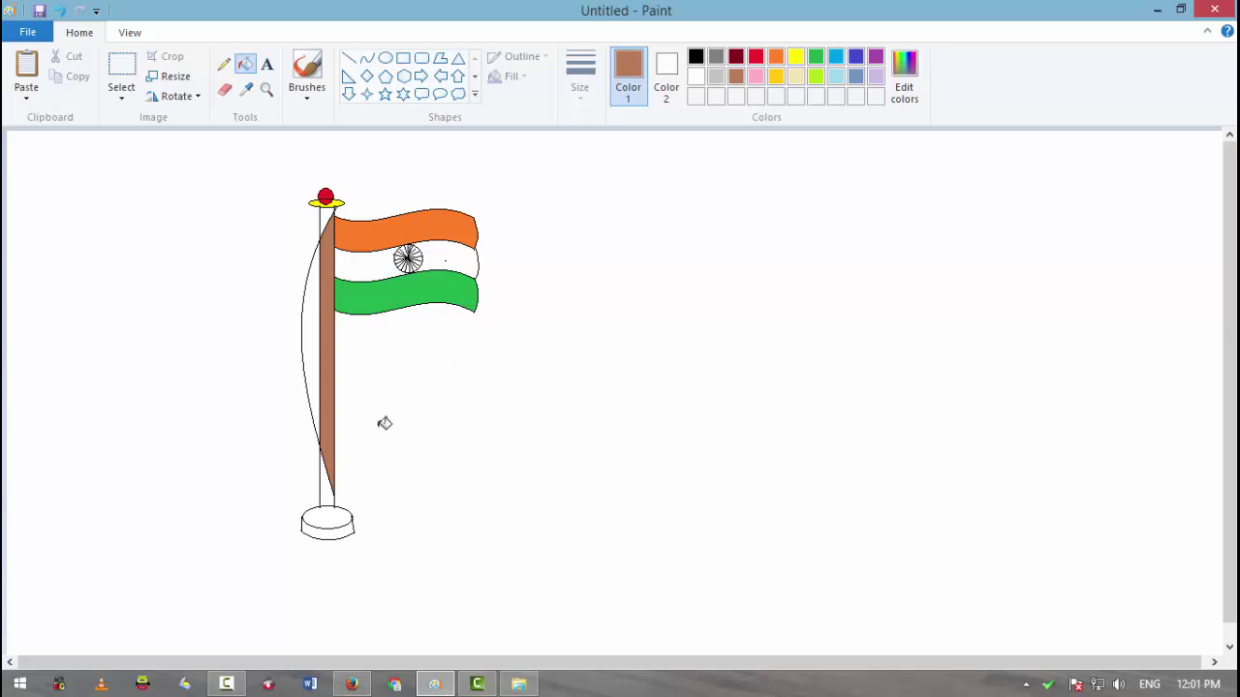
pyautogui.click(326, 484)
pyautogui.click(323, 217)
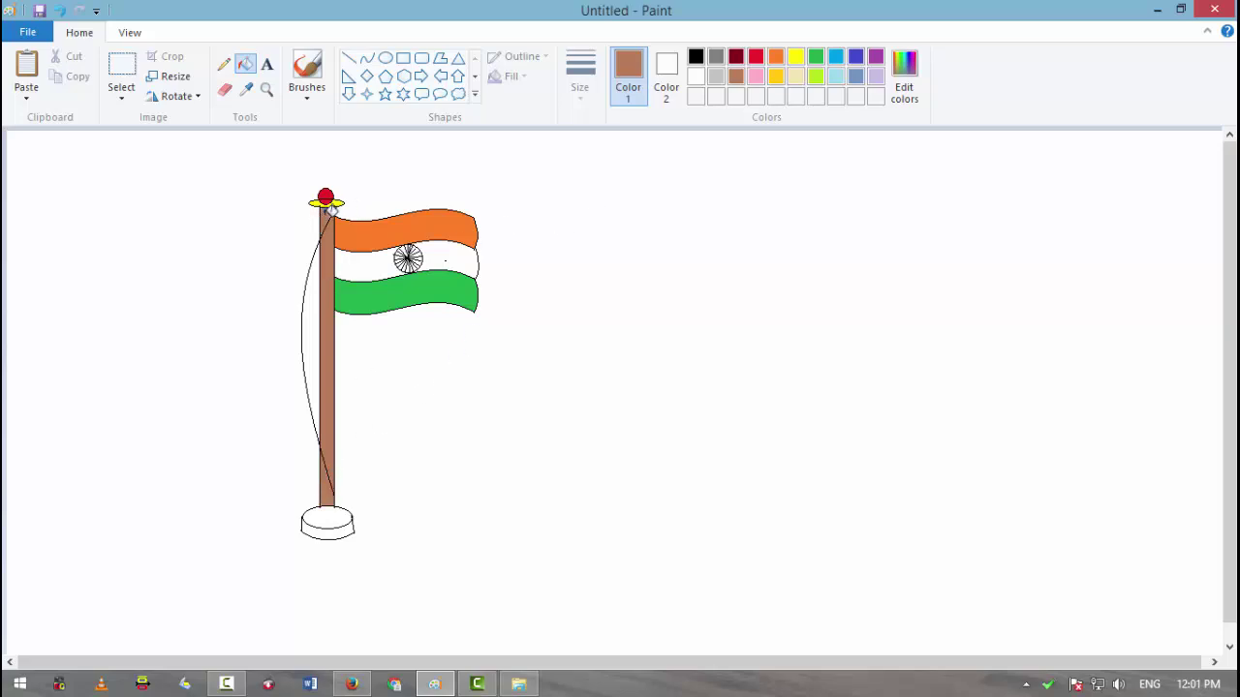
# Step: Try green and brown fills on the top face of the pole's base
pyautogui.click(820, 56)
pyautogui.click(339, 520)
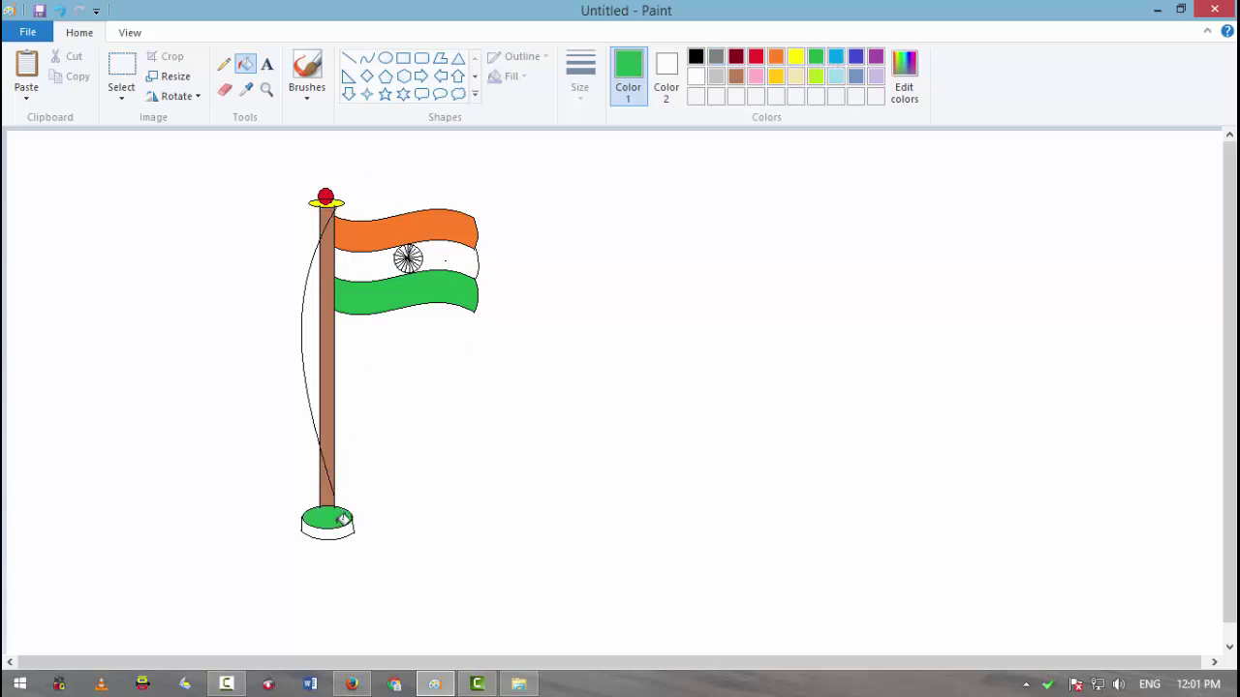
pyautogui.click(736, 77)
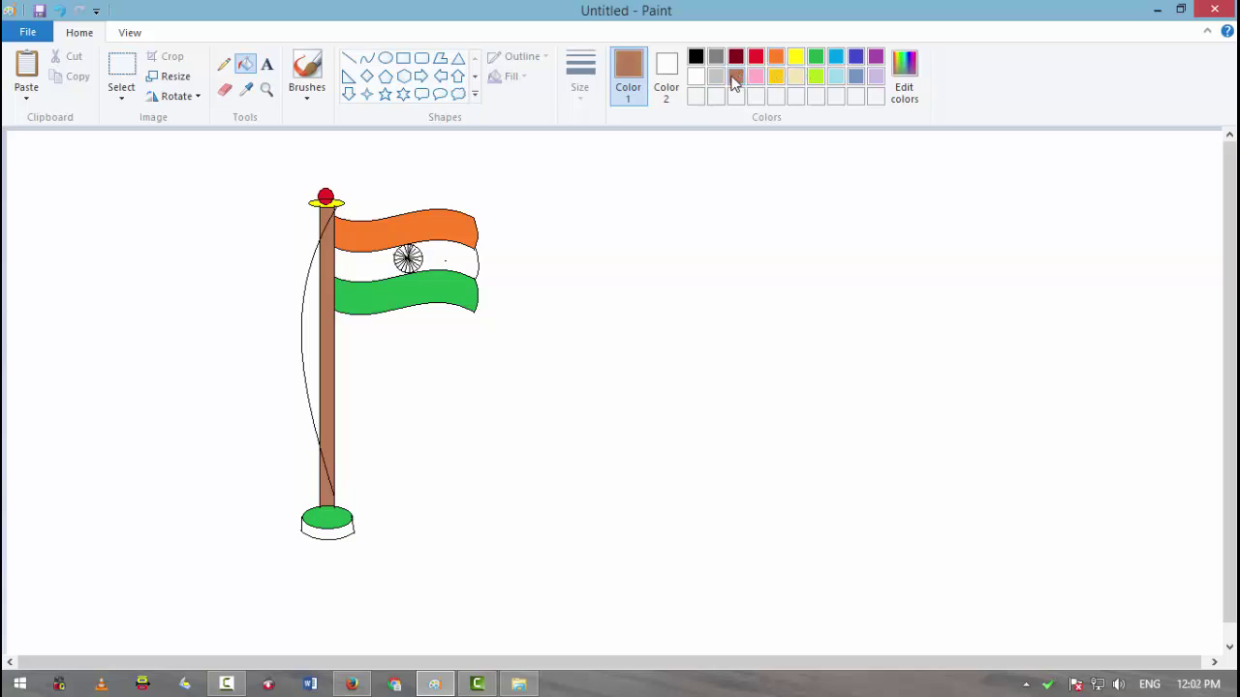
pyautogui.click(337, 519)
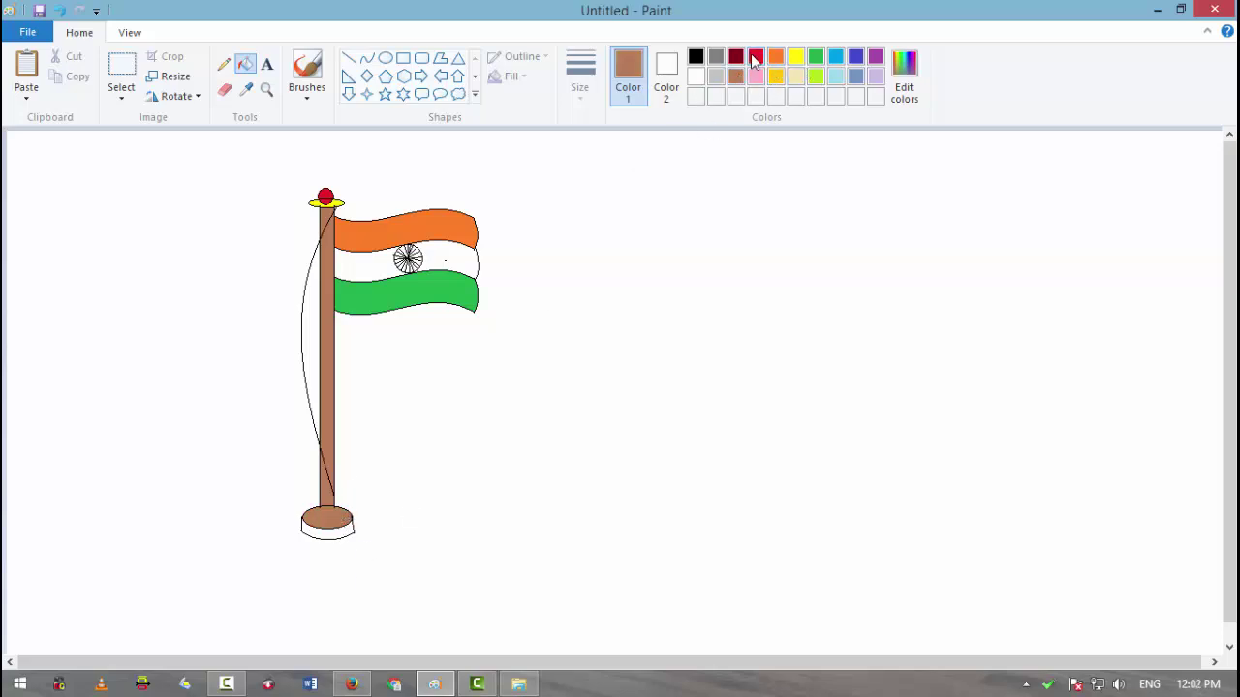
# Step: Fill the base's top face and its side band with dark grey
pyautogui.click(715, 56)
pyautogui.click(339, 523)
pyautogui.click(343, 530)
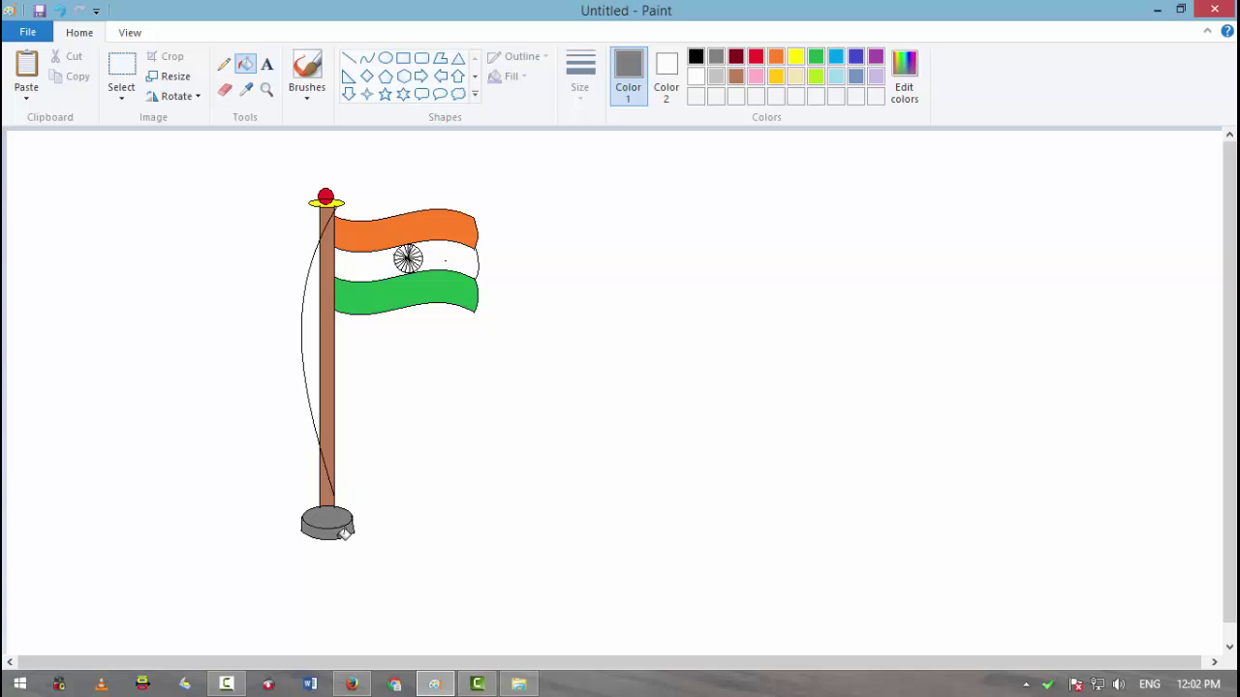
# Step: Add the text "Indian Flag" in the empty area beside the flag and select all of it
pyautogui.click(267, 65)
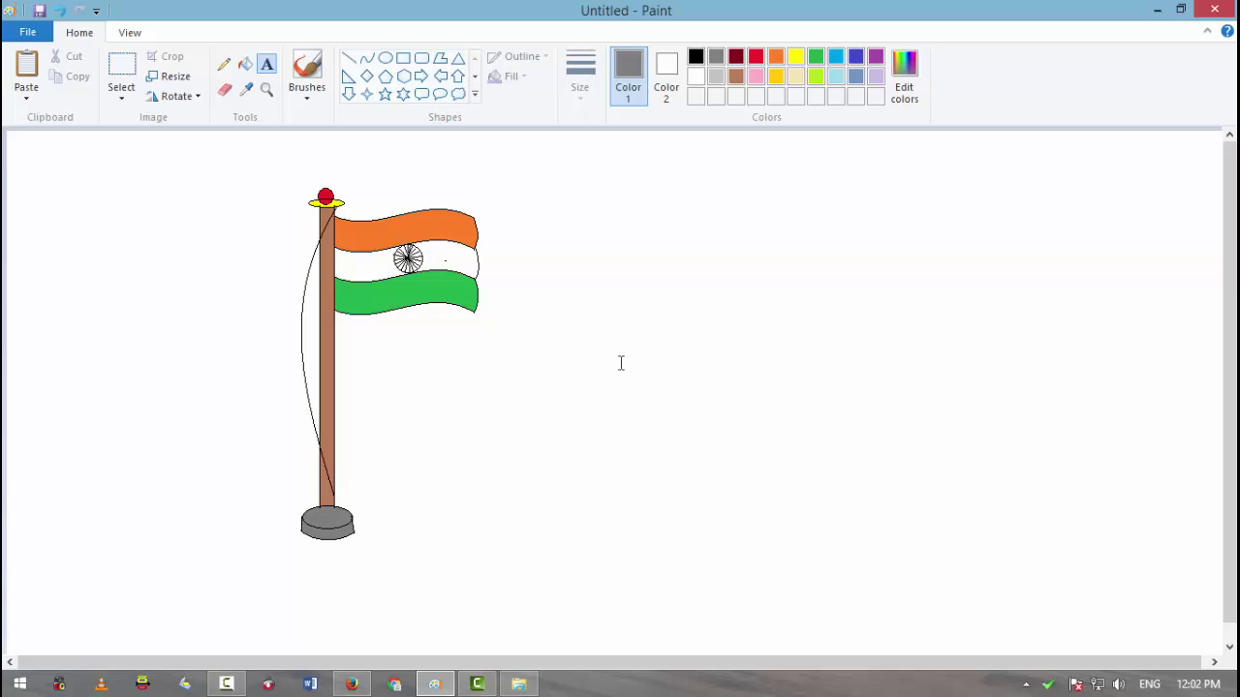
pyautogui.click(621, 363)
pyautogui.write('In')
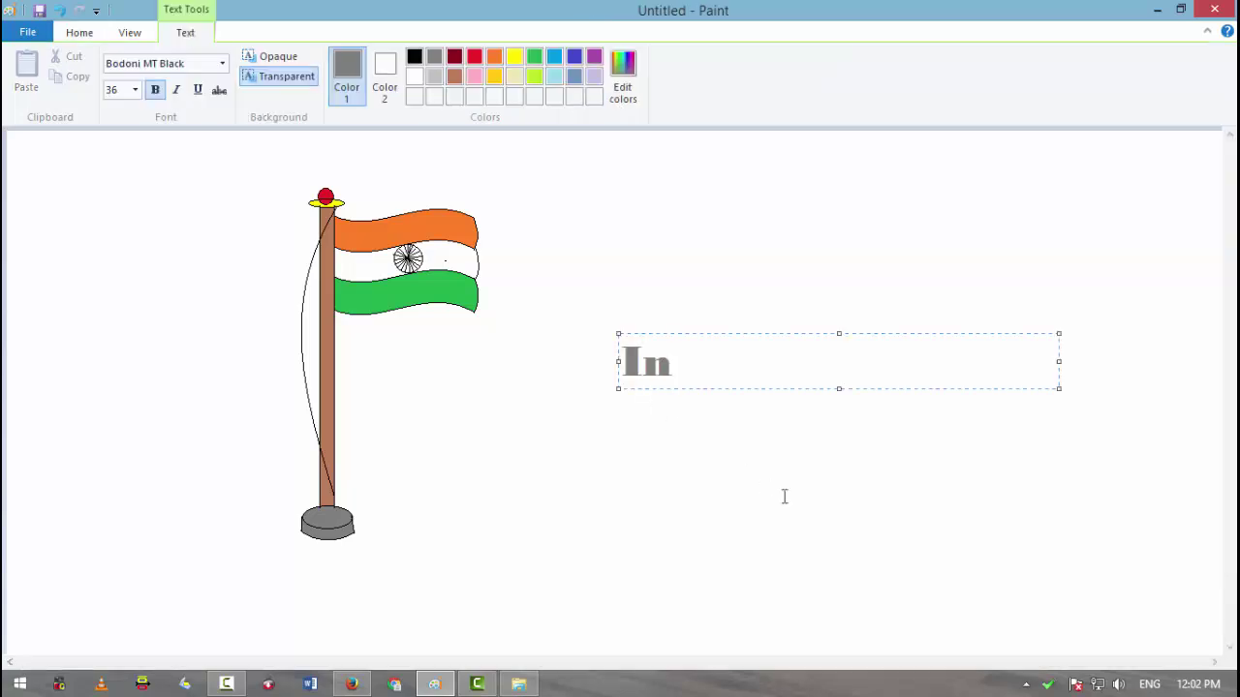
pyautogui.write('dian Flag')
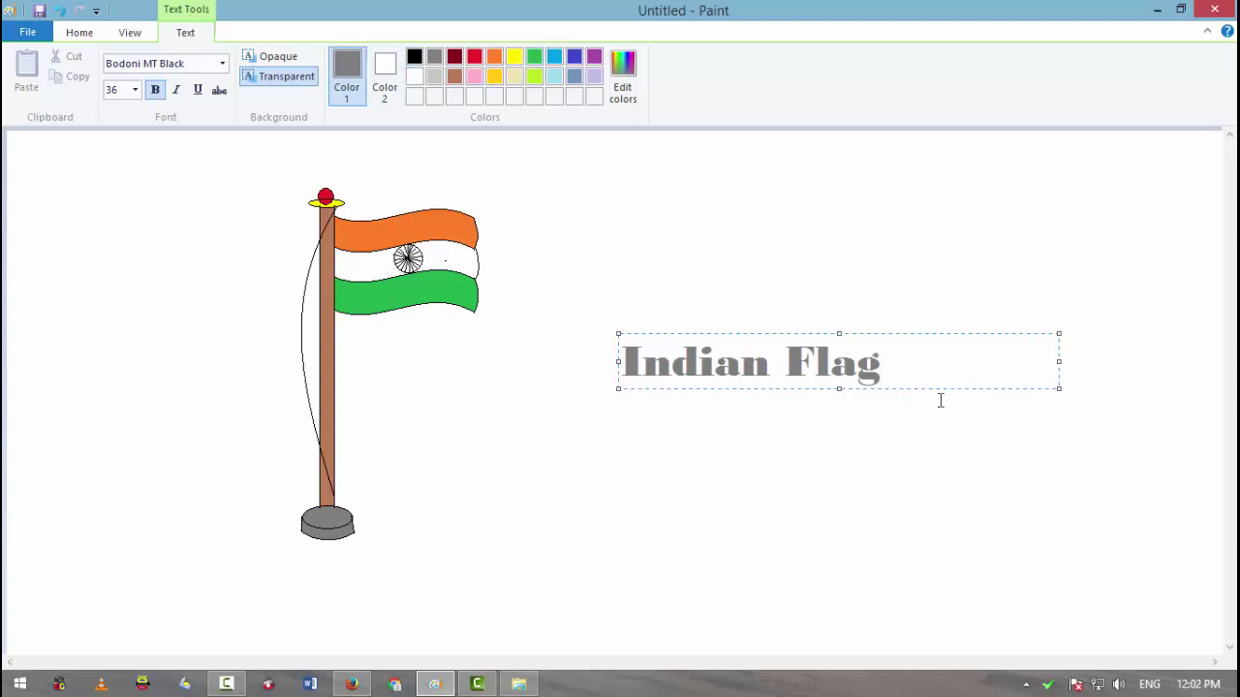
pyautogui.hotkey('ctrl', 'a')
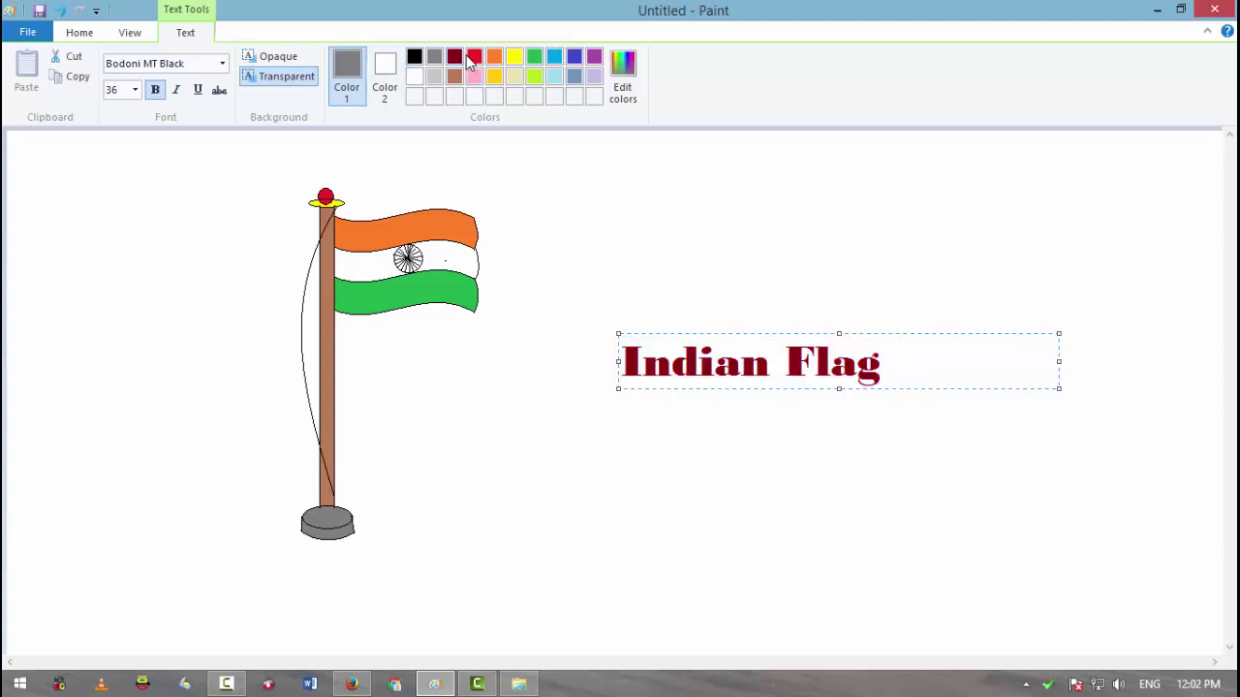